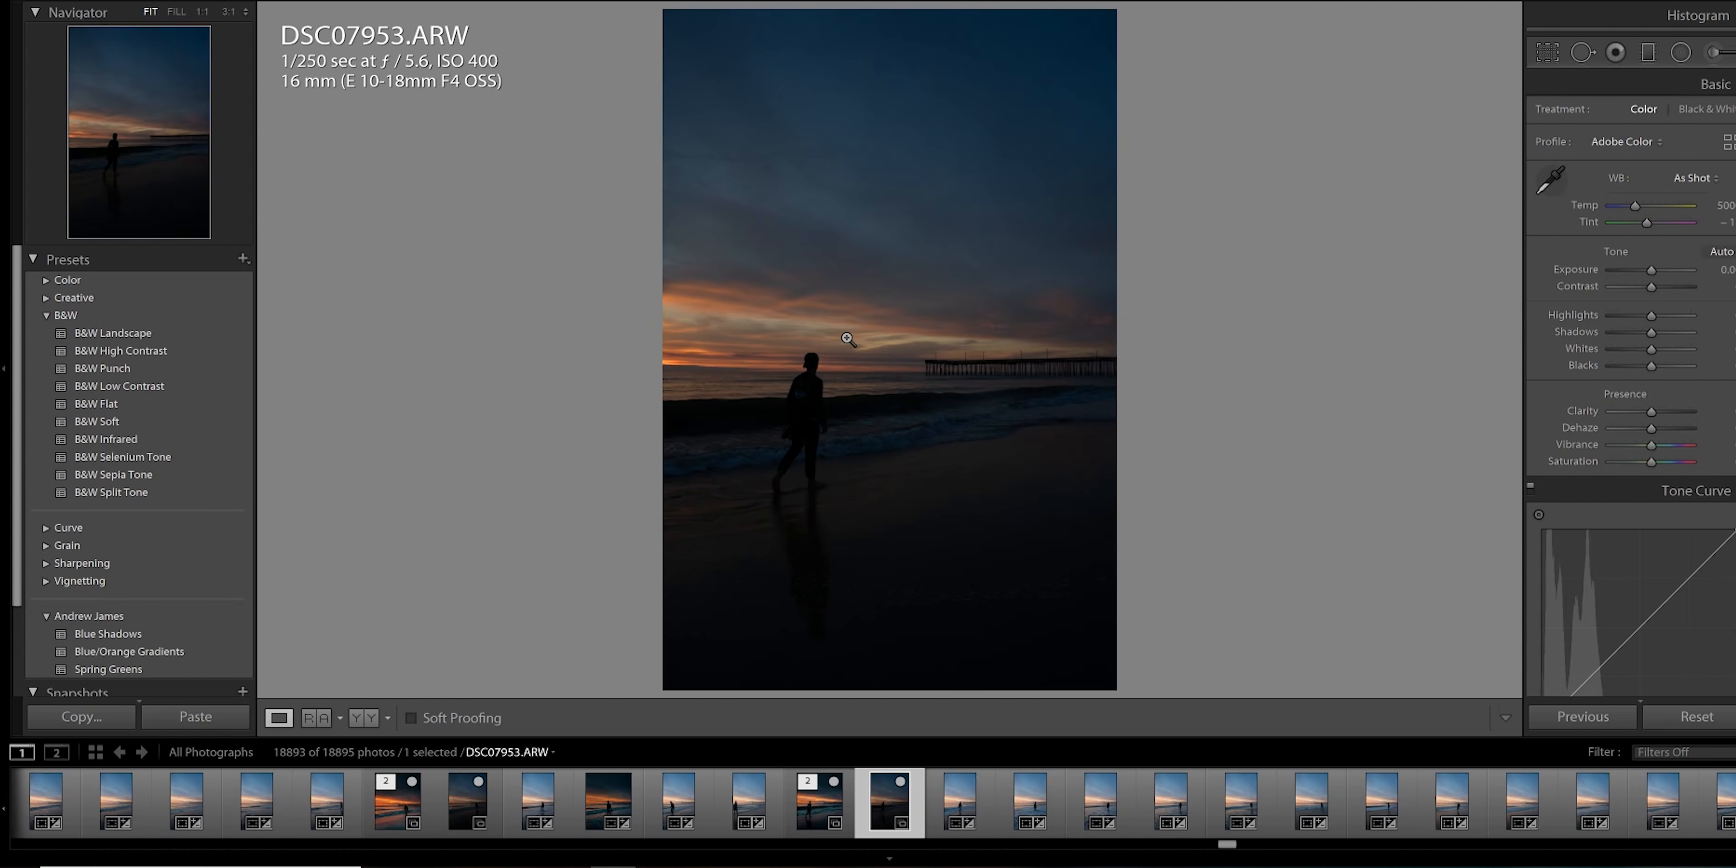
# - Crop the beach photo to the 4 x 5 / 8 x 10 aspect ratio, repositioning it to keep the walking man in frame
pyautogui.click(1550, 57)
pyautogui.click(1695, 113)
pyautogui.click(1638, 204)
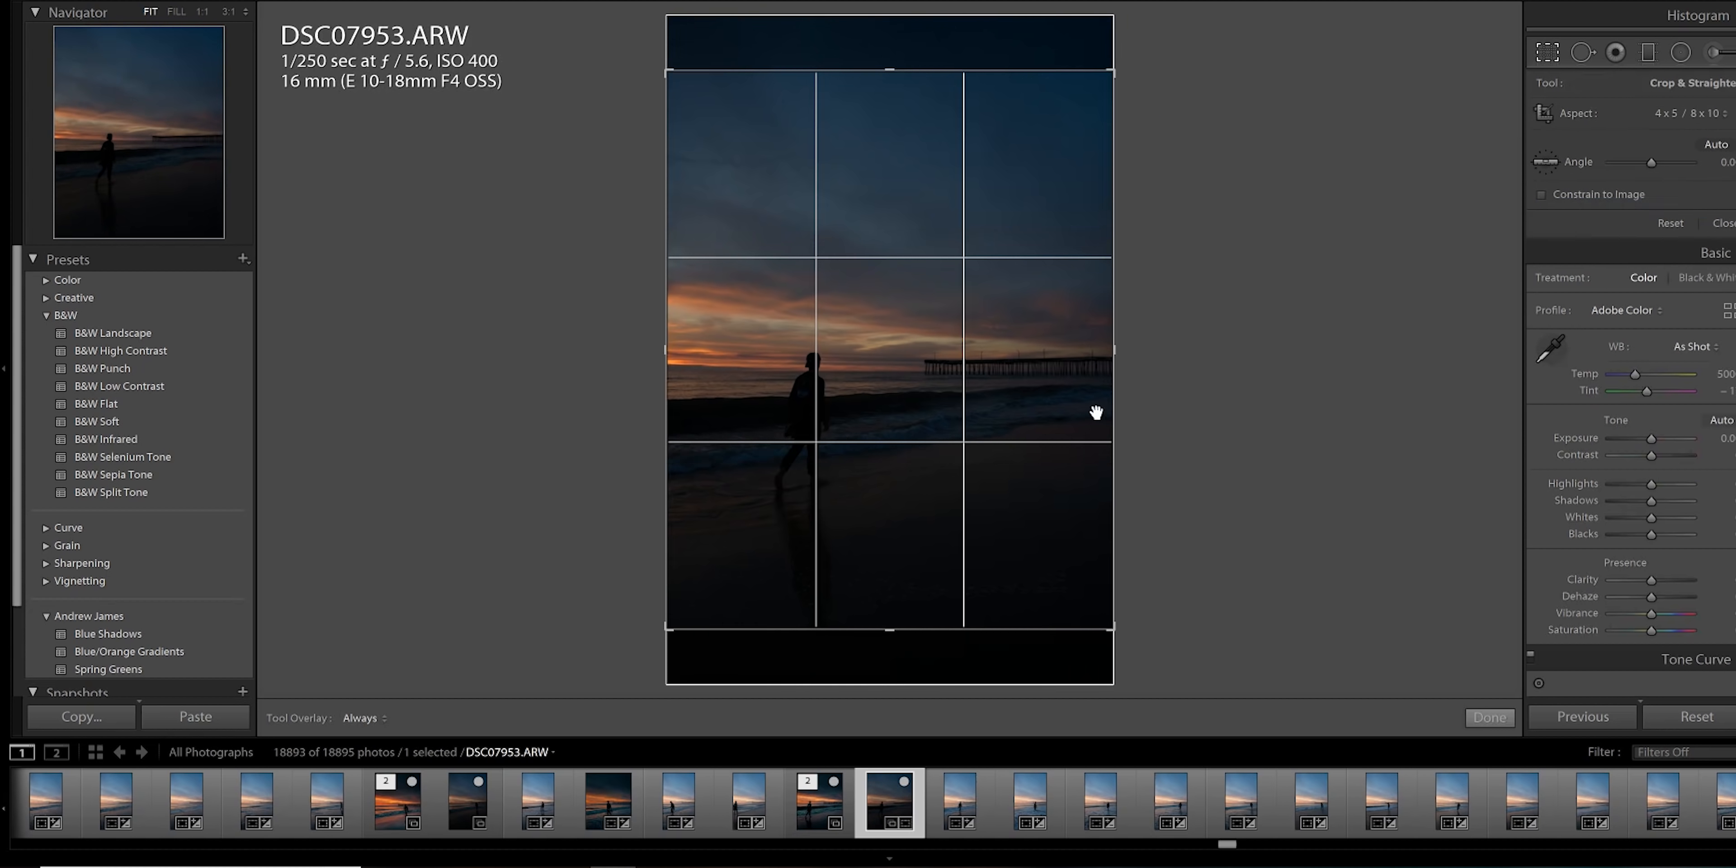
pyautogui.moveTo(1023, 396); pyautogui.dragTo(1028, 399)
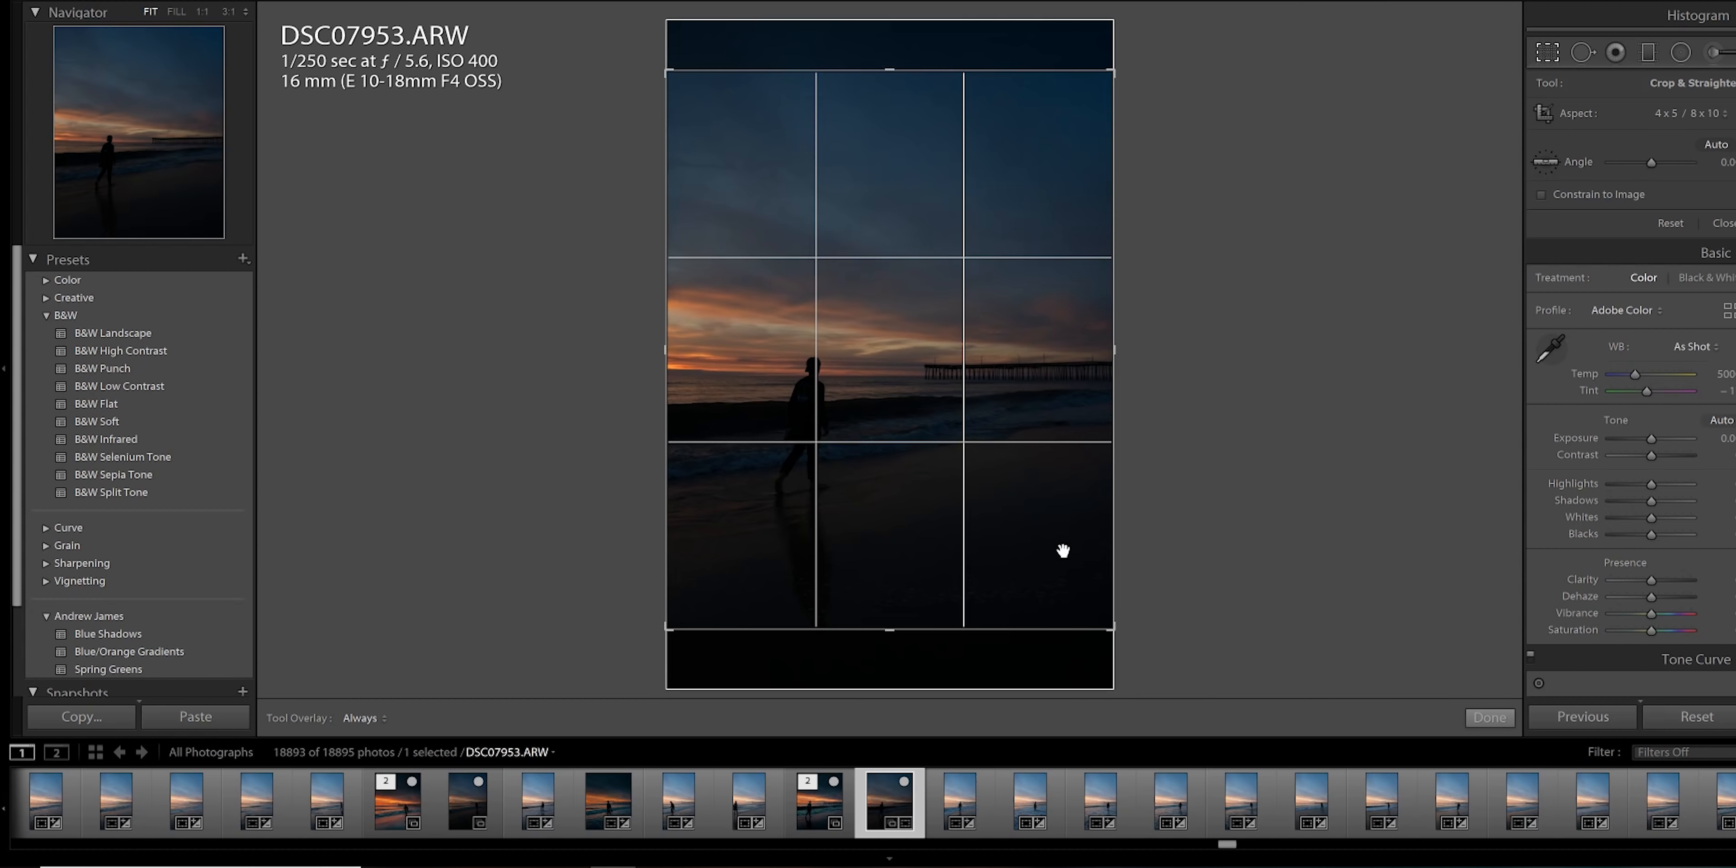
pyautogui.moveTo(1073, 561); pyautogui.dragTo(1061, 578)
pyautogui.press('Return')
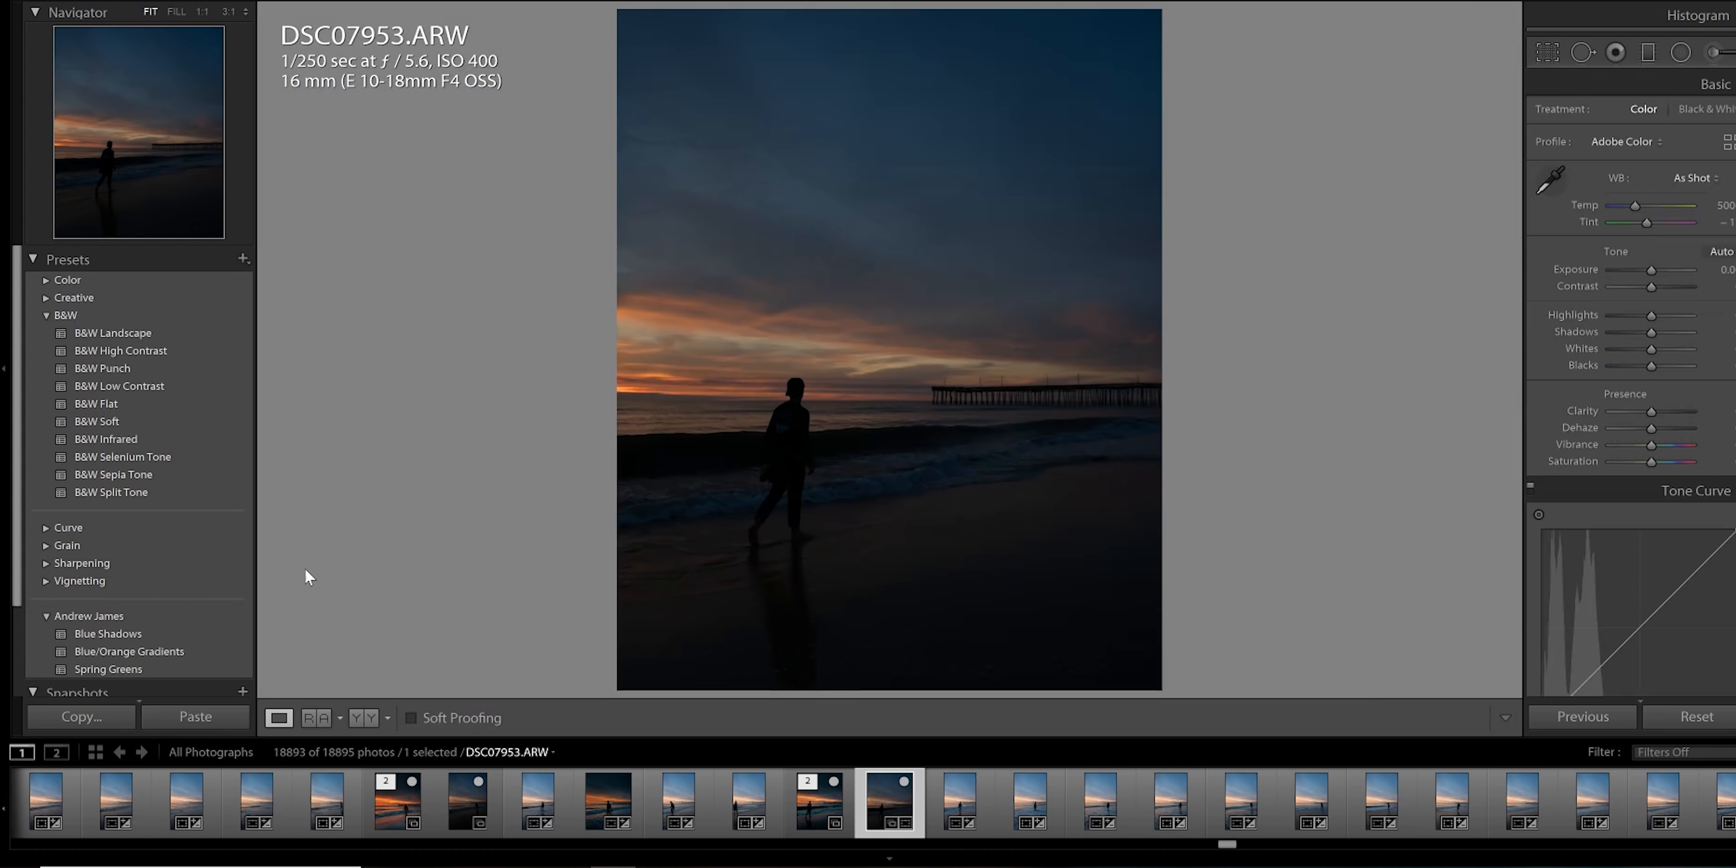
# - Apply the Blue/Orange Gradients preset to the photo and raise its exposure
pyautogui.click(127, 651)
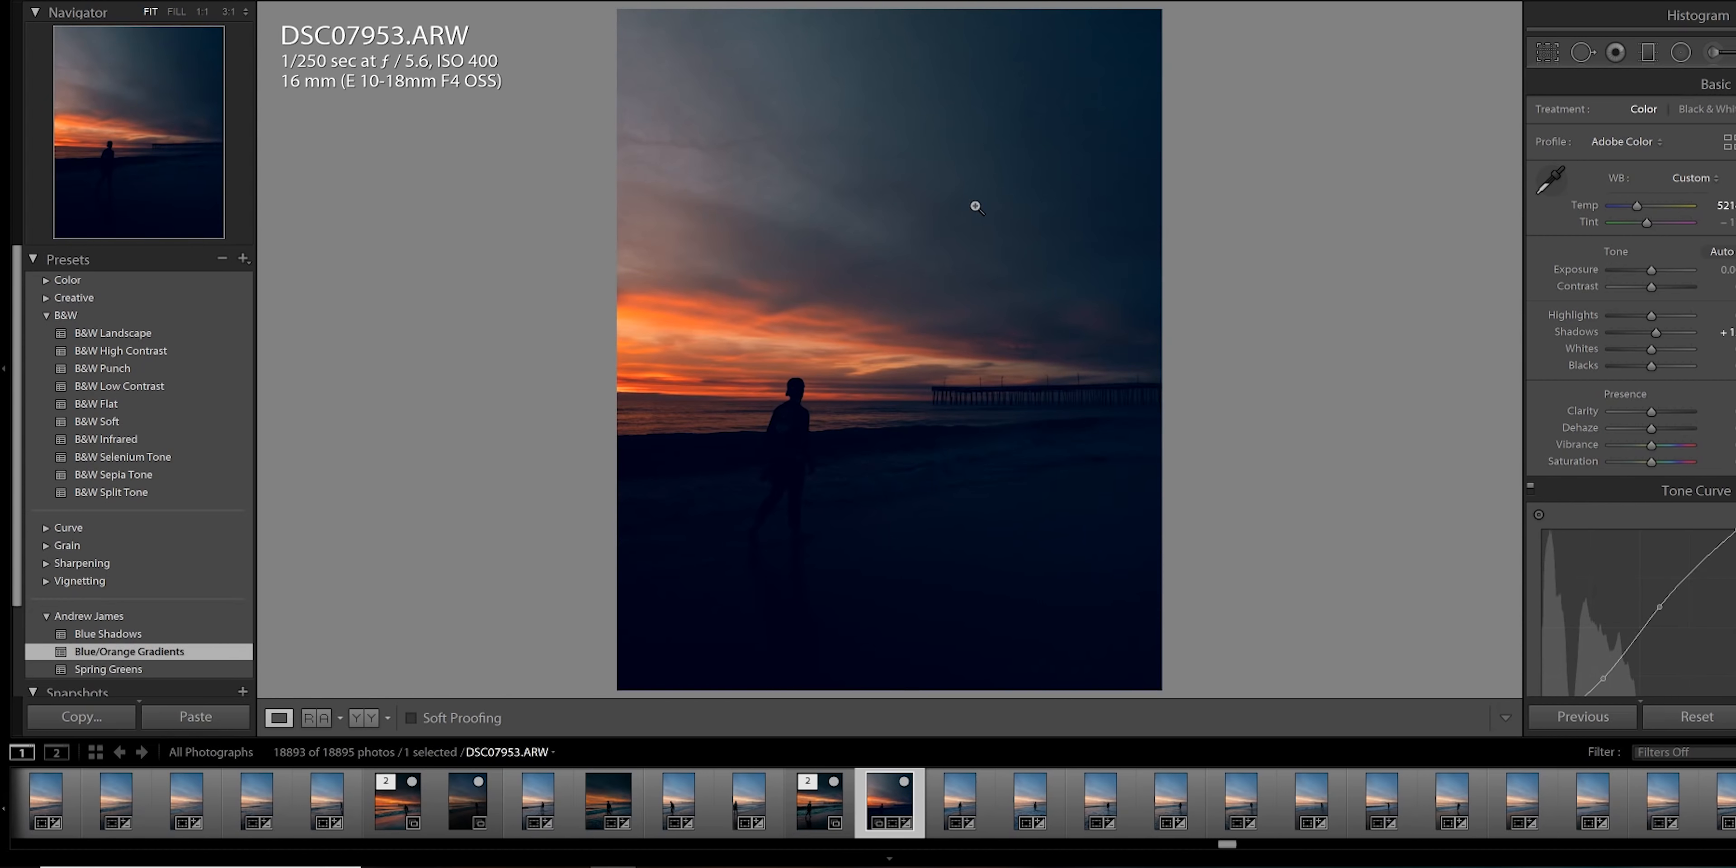
pyautogui.moveTo(1651, 270); pyautogui.dragTo(1676, 276)
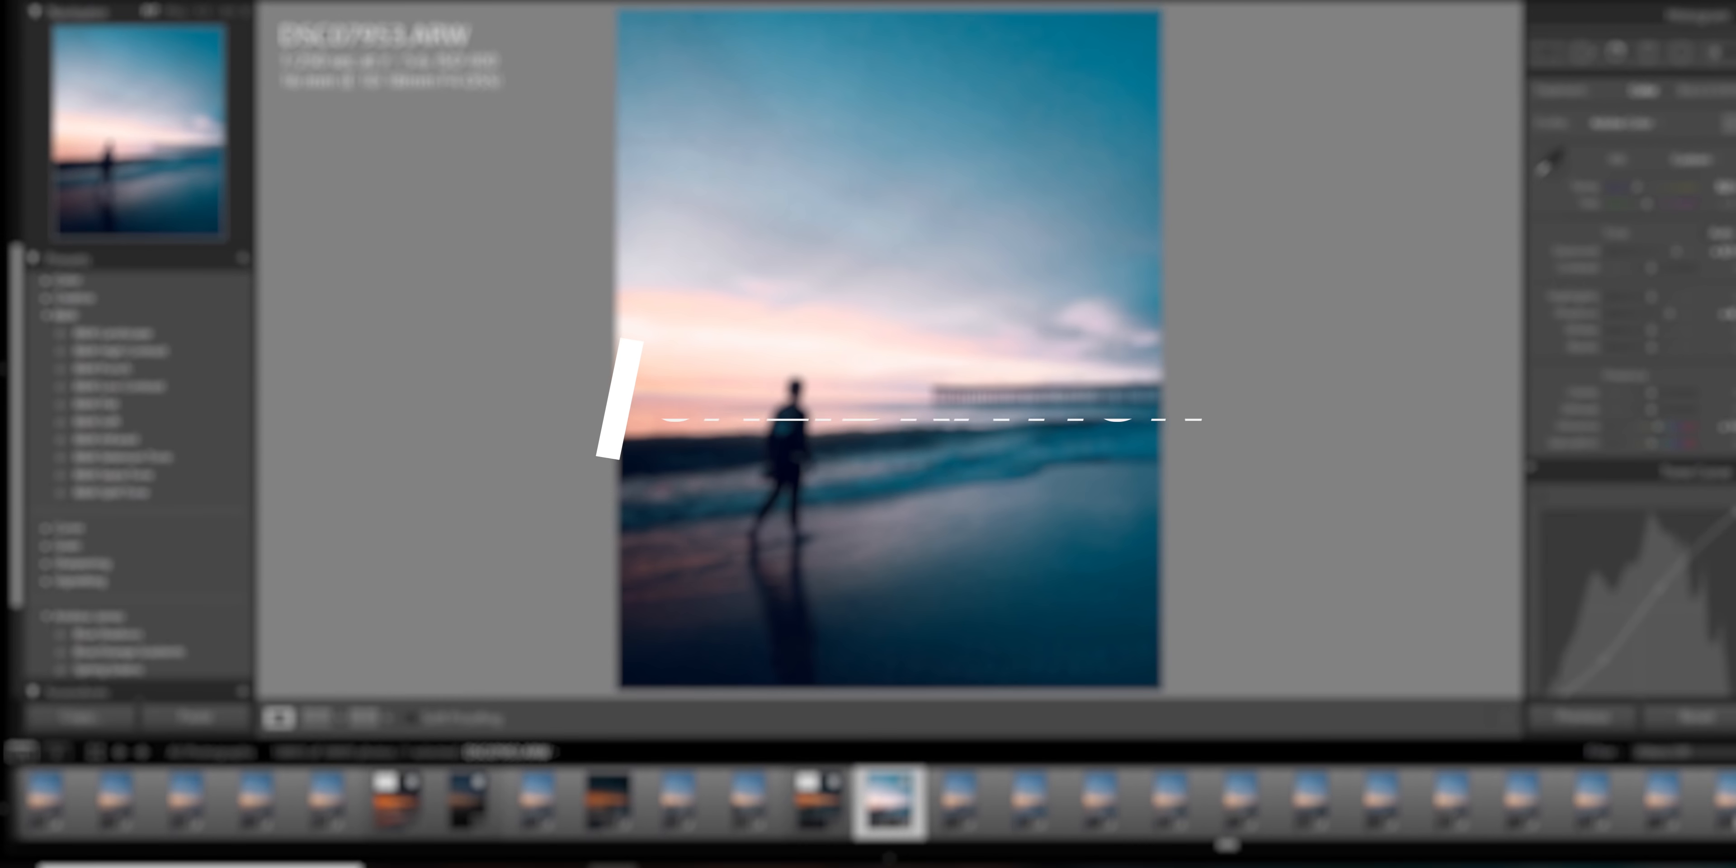
# - Adjust the Green Primary hue slightly and fine-tune the Blue Primary hue in the photo's calibration settings
pyautogui.scroll(-20, 1630, 385)
pyautogui.scroll(-5, 1631, 385)
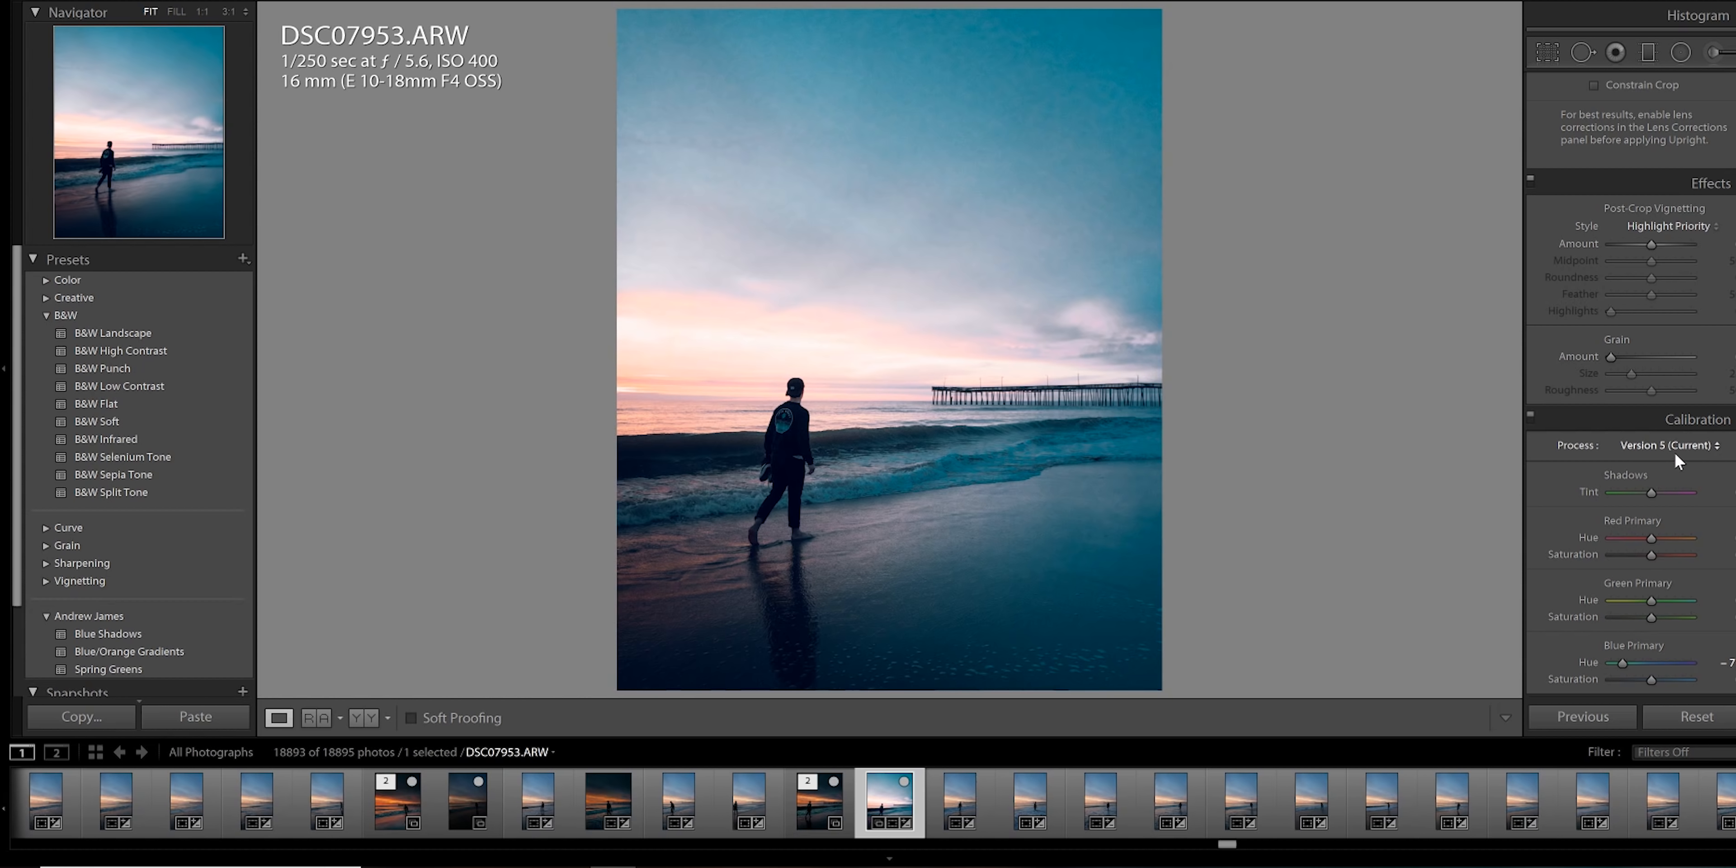
pyautogui.moveTo(1651, 602)
pyautogui.mouseDown()
pyautogui.moveTo(1691, 606)
pyautogui.moveTo(1652, 606)
pyautogui.mouseUp()
pyautogui.hotkey('ctrl', 'z')
pyautogui.moveTo(1620, 661); pyautogui.dragTo(1612, 662)
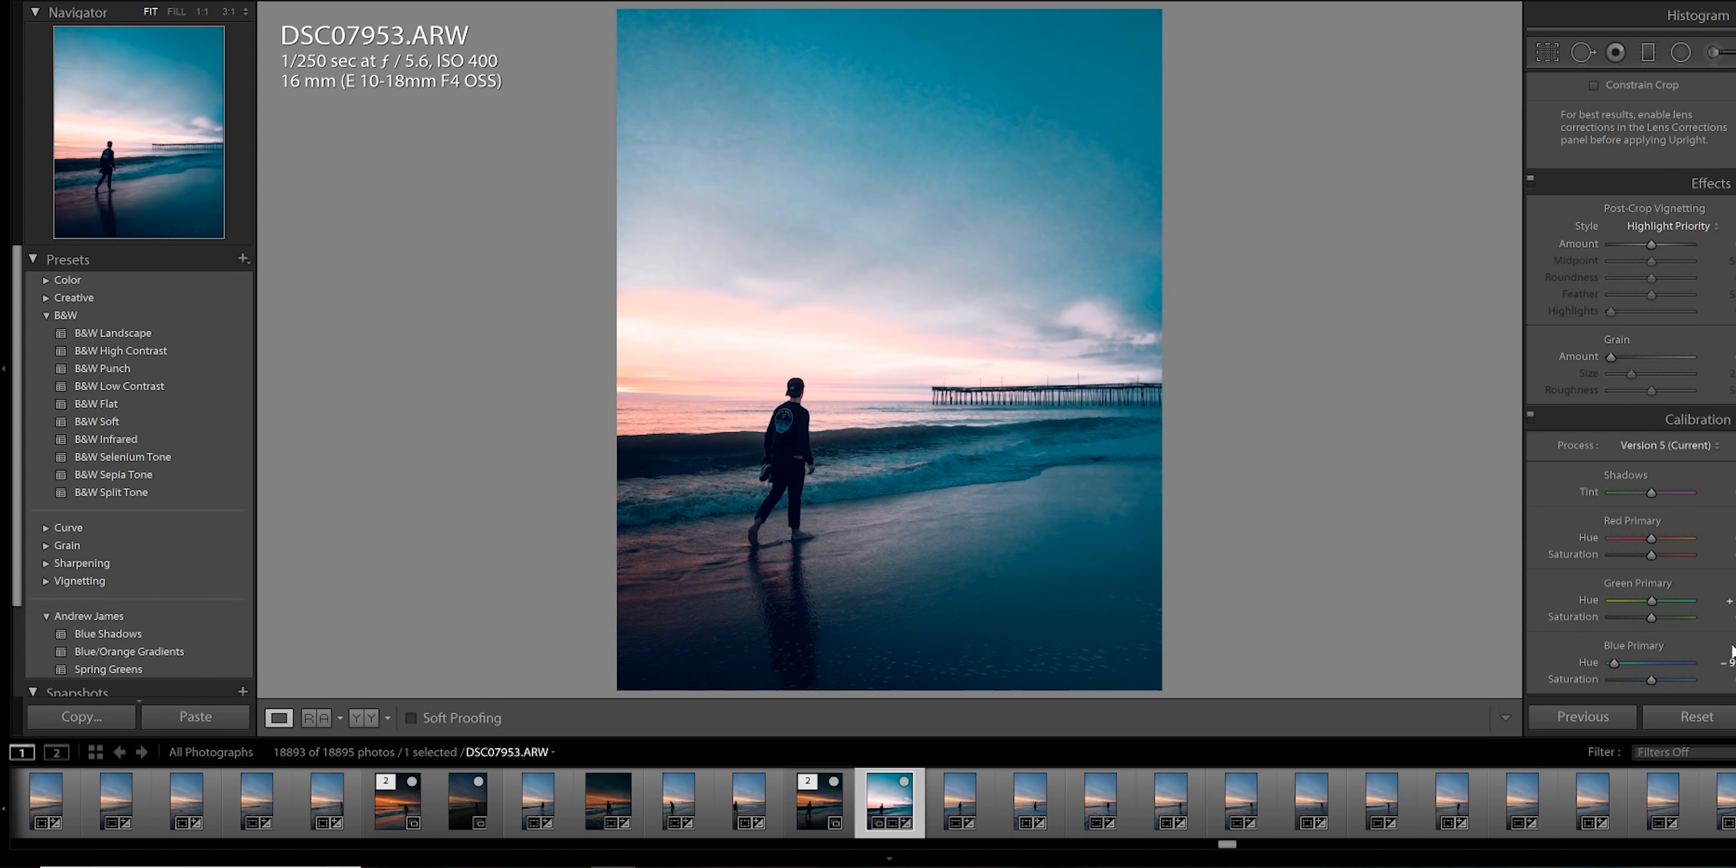
pyautogui.moveTo(1617, 662); pyautogui.dragTo(1622, 663)
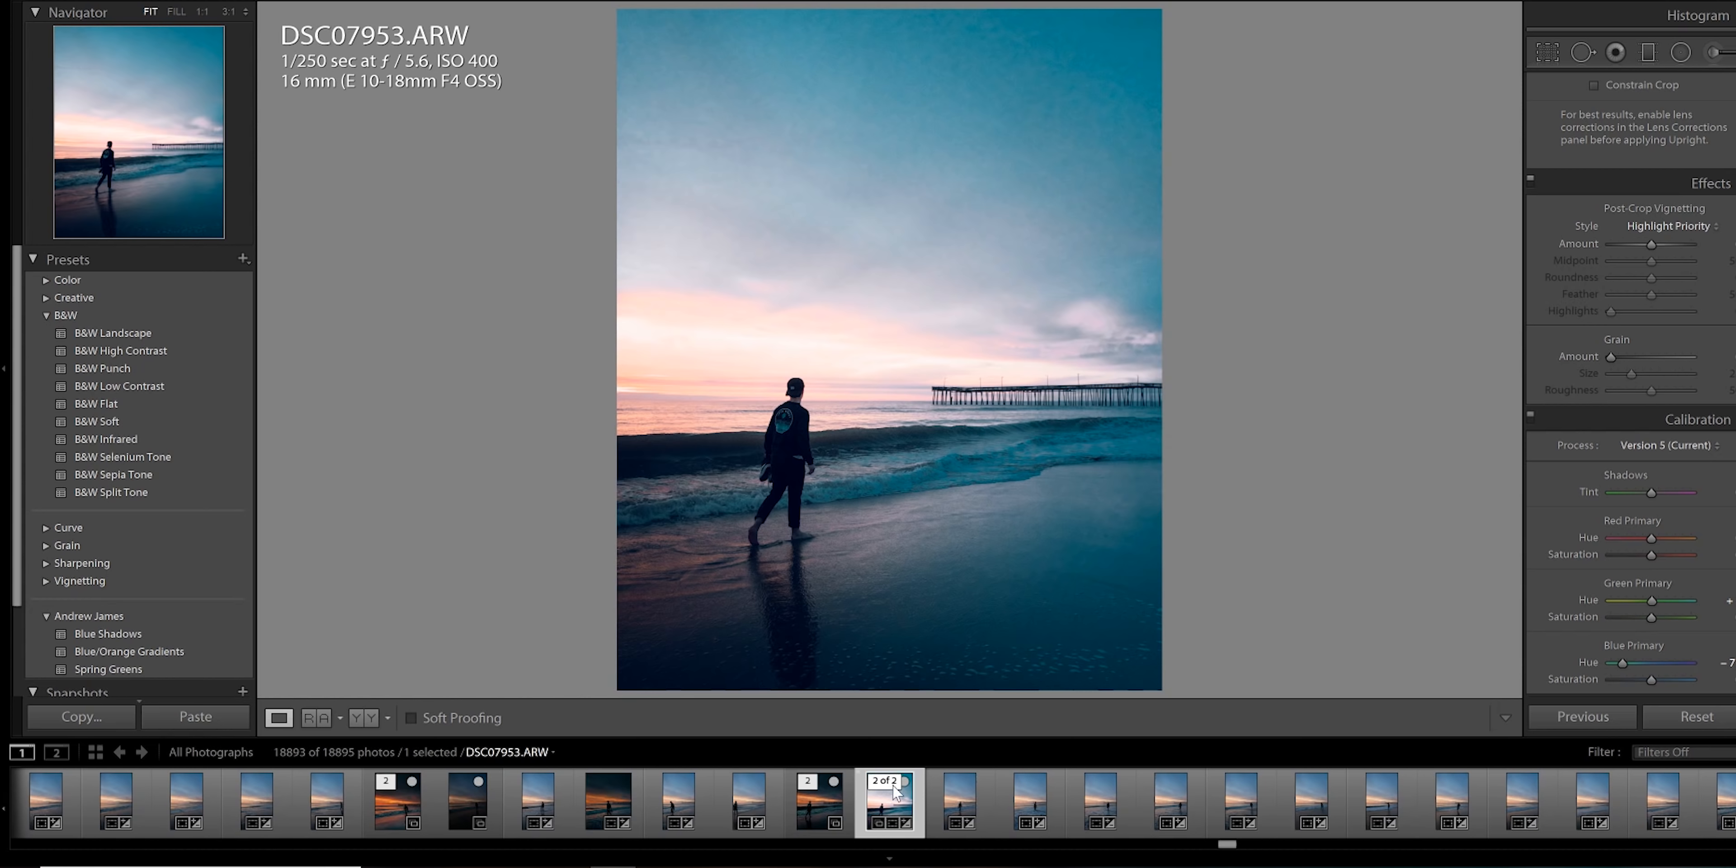
# - Open the edited photo in Adobe Photoshop CC 2019
pyautogui.rightClick(868, 792)
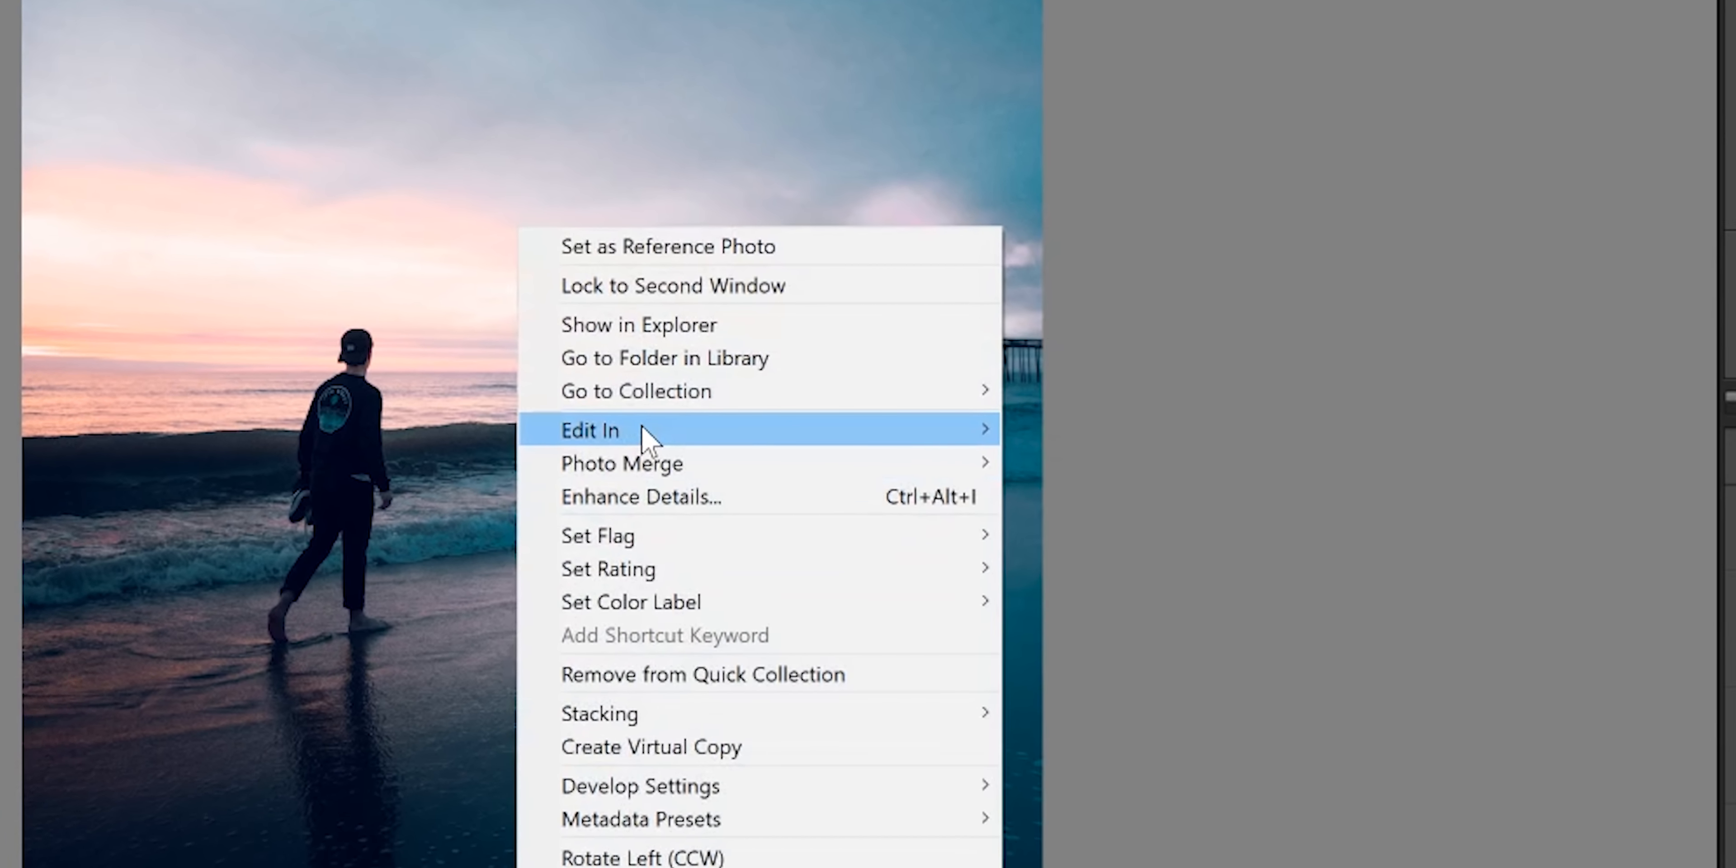
pyautogui.moveTo(643, 431)
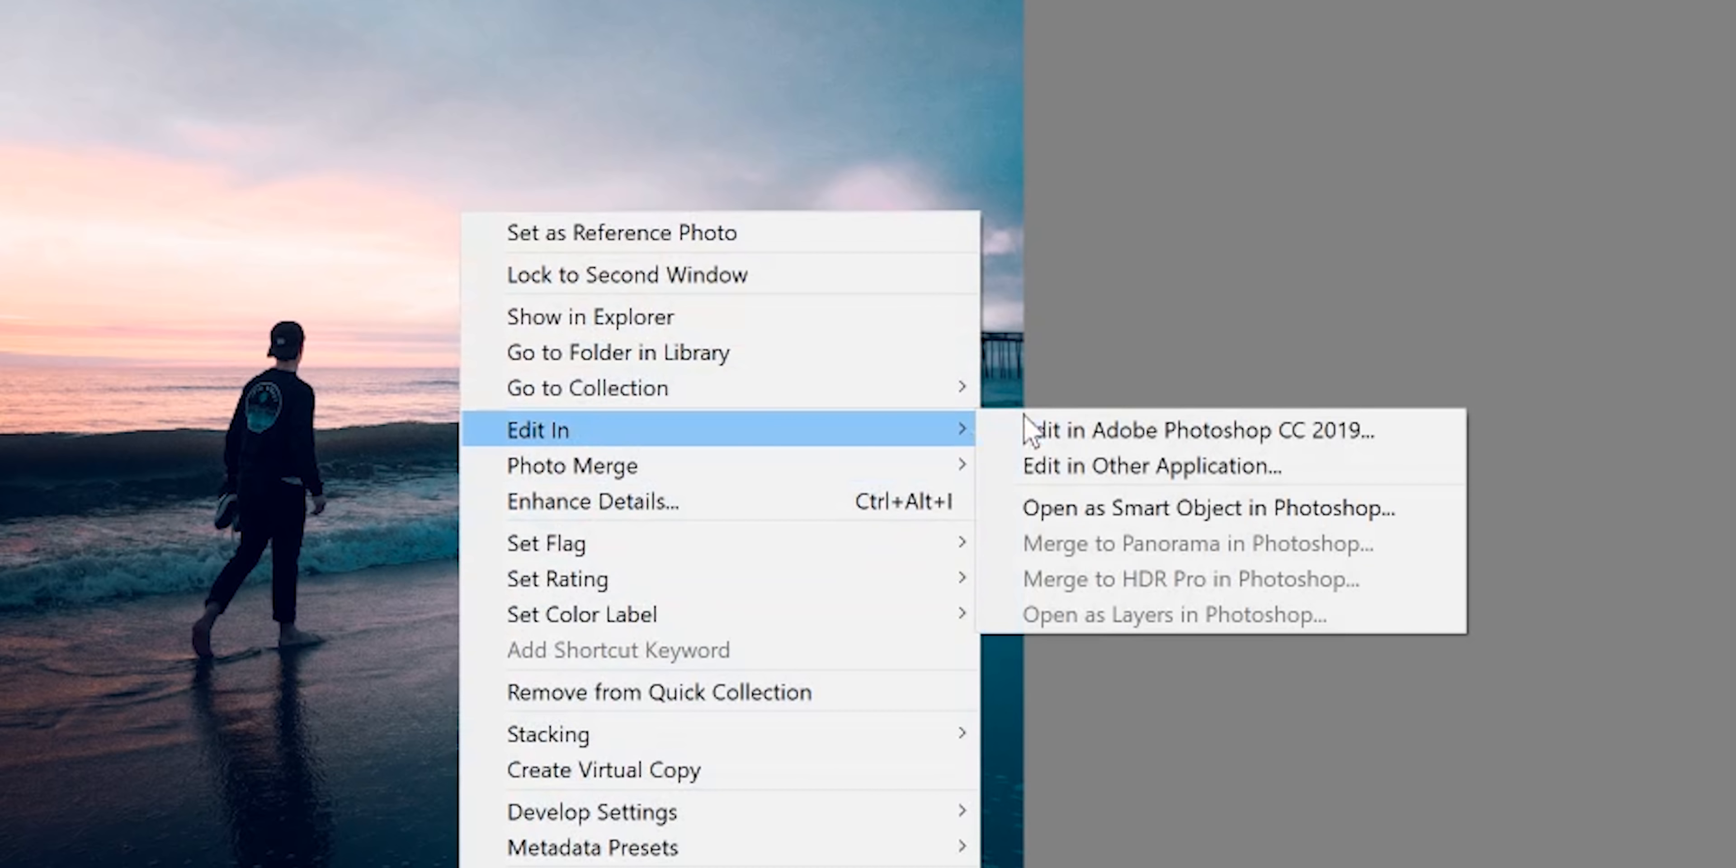
pyautogui.click(1132, 431)
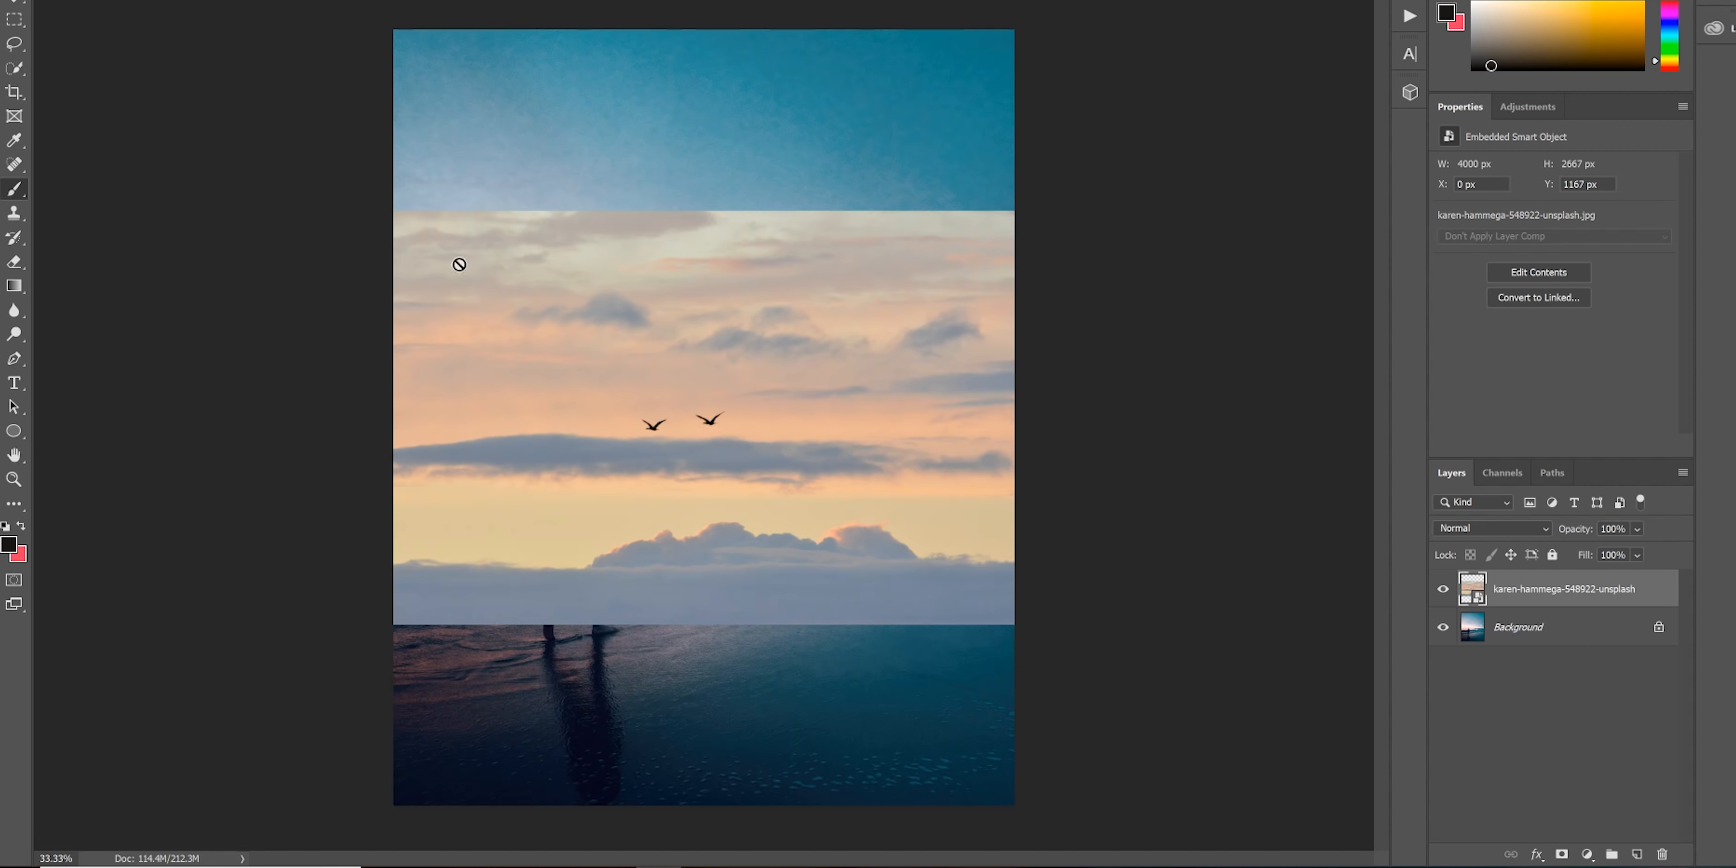
# - Select the two flying birds freehand with the Lasso and mask the rest of the sunset sky layer
pyautogui.click(14, 43)
pyautogui.moveTo(706, 404)
pyautogui.mouseDown()
pyautogui.moveTo(732, 420)
pyautogui.moveTo(644, 435)
pyautogui.moveTo(631, 419)
pyautogui.moveTo(707, 404)
pyautogui.mouseUp()
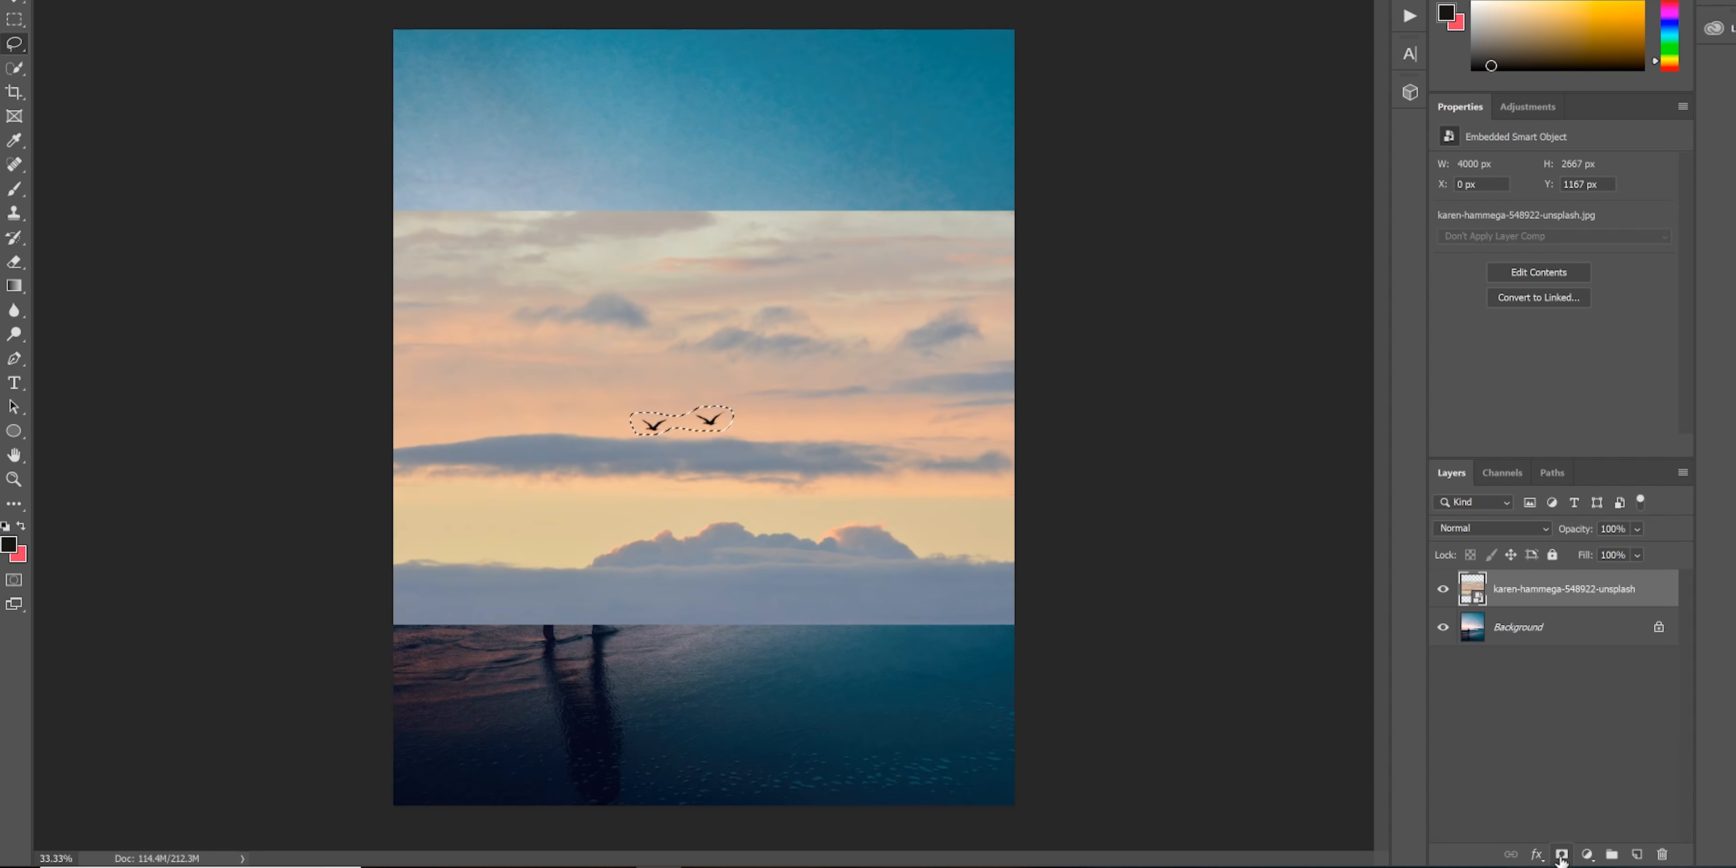
pyautogui.click(1562, 854)
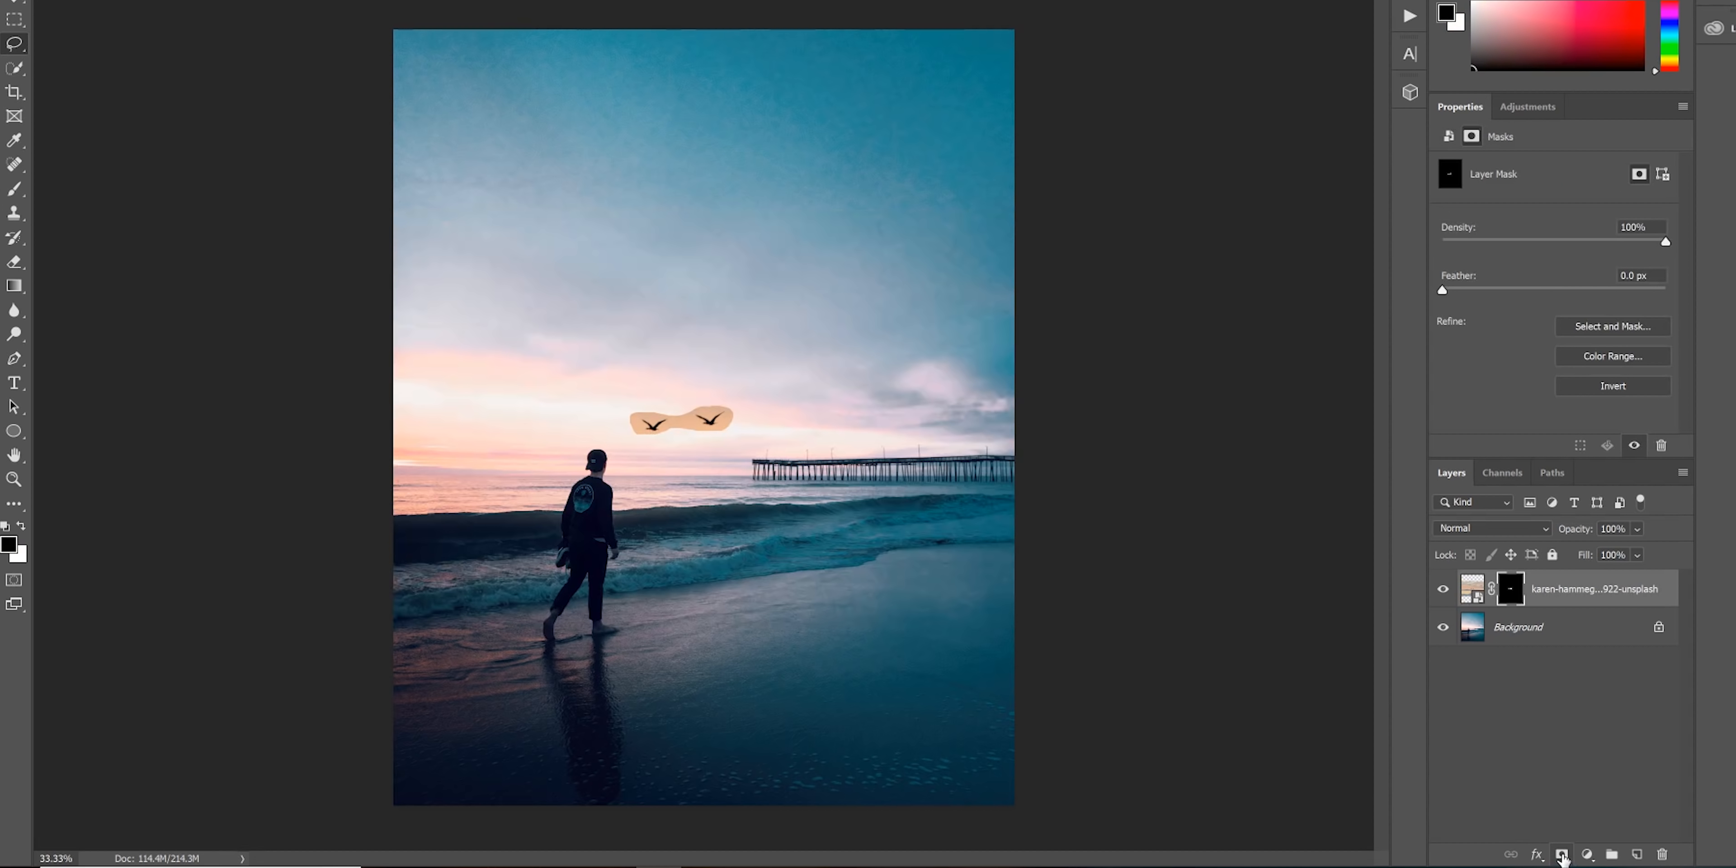
# - Refine the birds' layer mask with Color Range, sampling the dark birds and setting Fuzziness to 178
pyautogui.click(1612, 356)
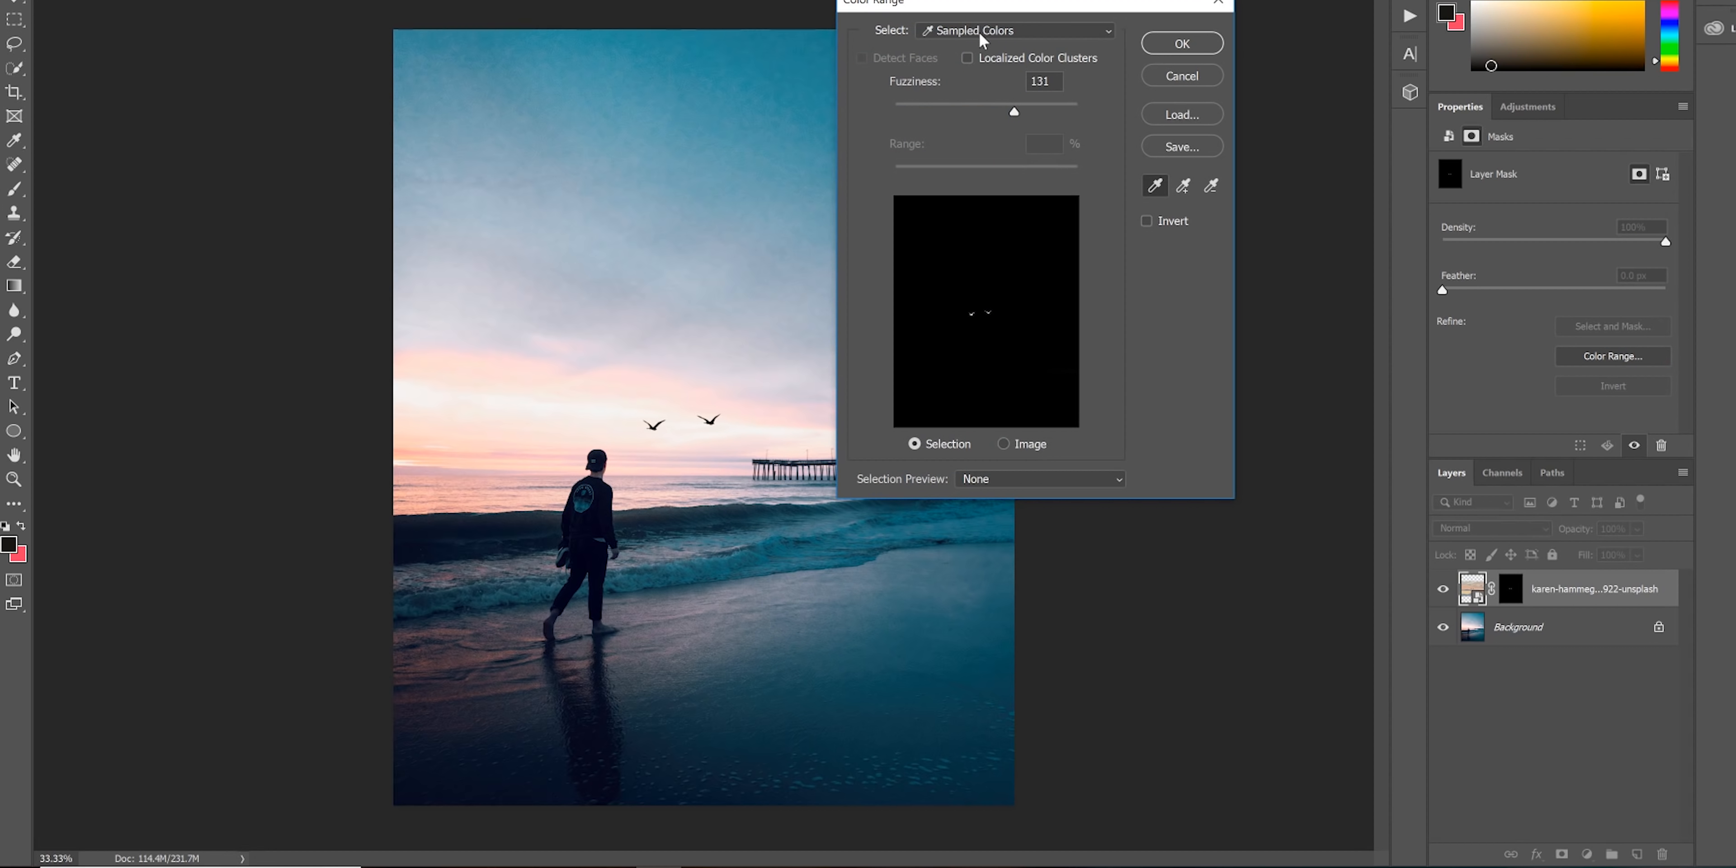
pyautogui.click(972, 317)
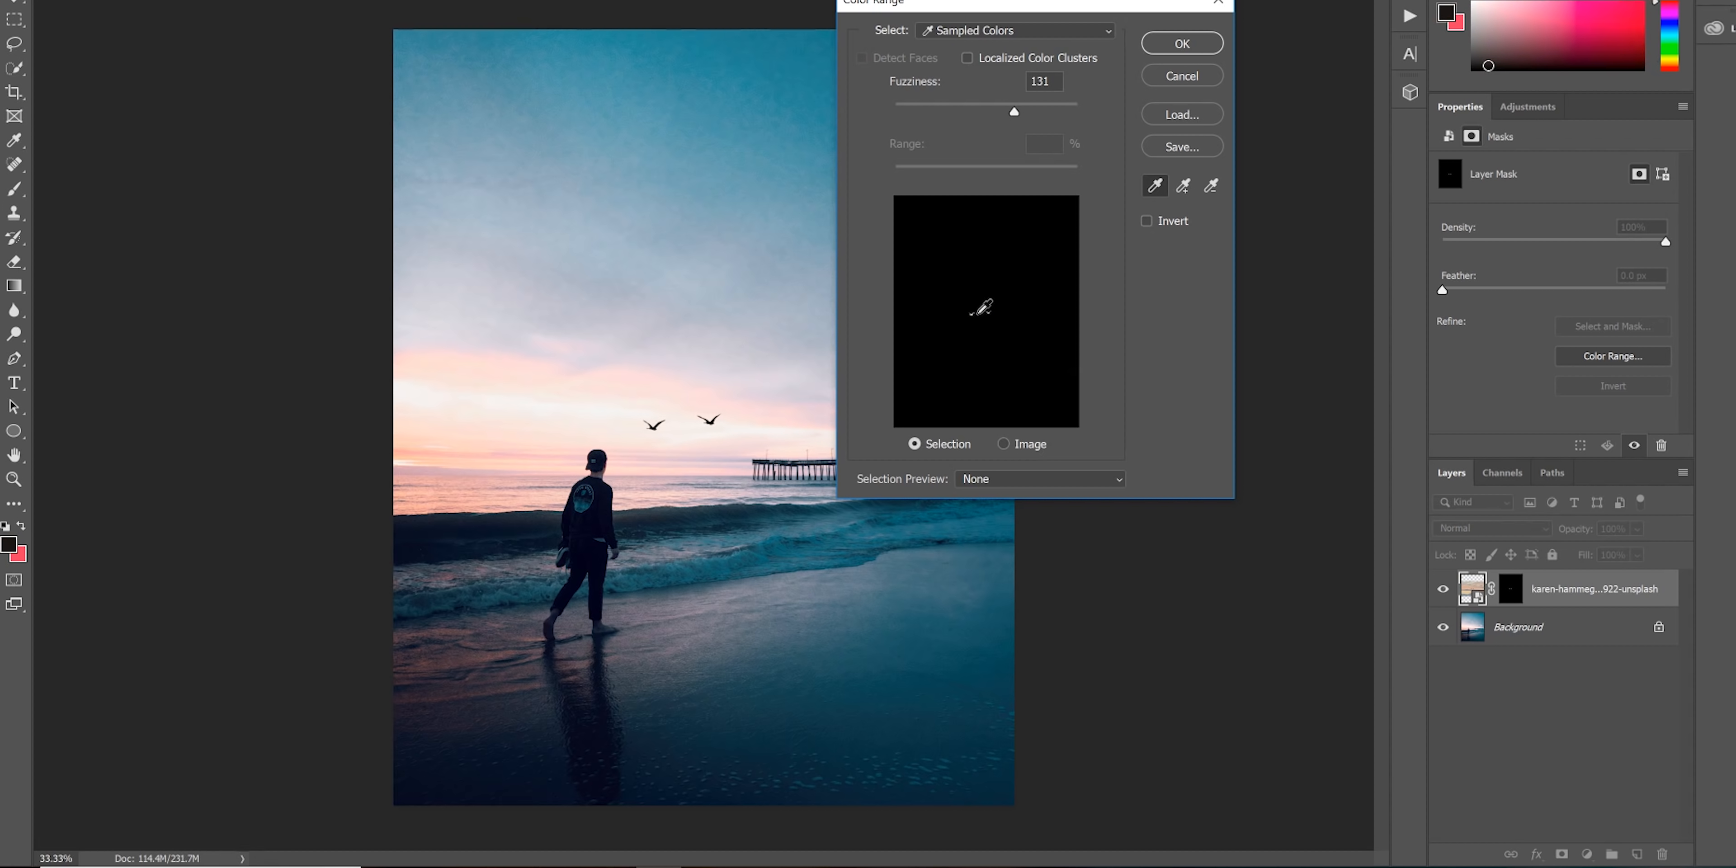
pyautogui.moveTo(1012, 115)
pyautogui.mouseDown()
pyautogui.moveTo(983, 120)
pyautogui.moveTo(1062, 125)
pyautogui.moveTo(1045, 125)
pyautogui.mouseUp()
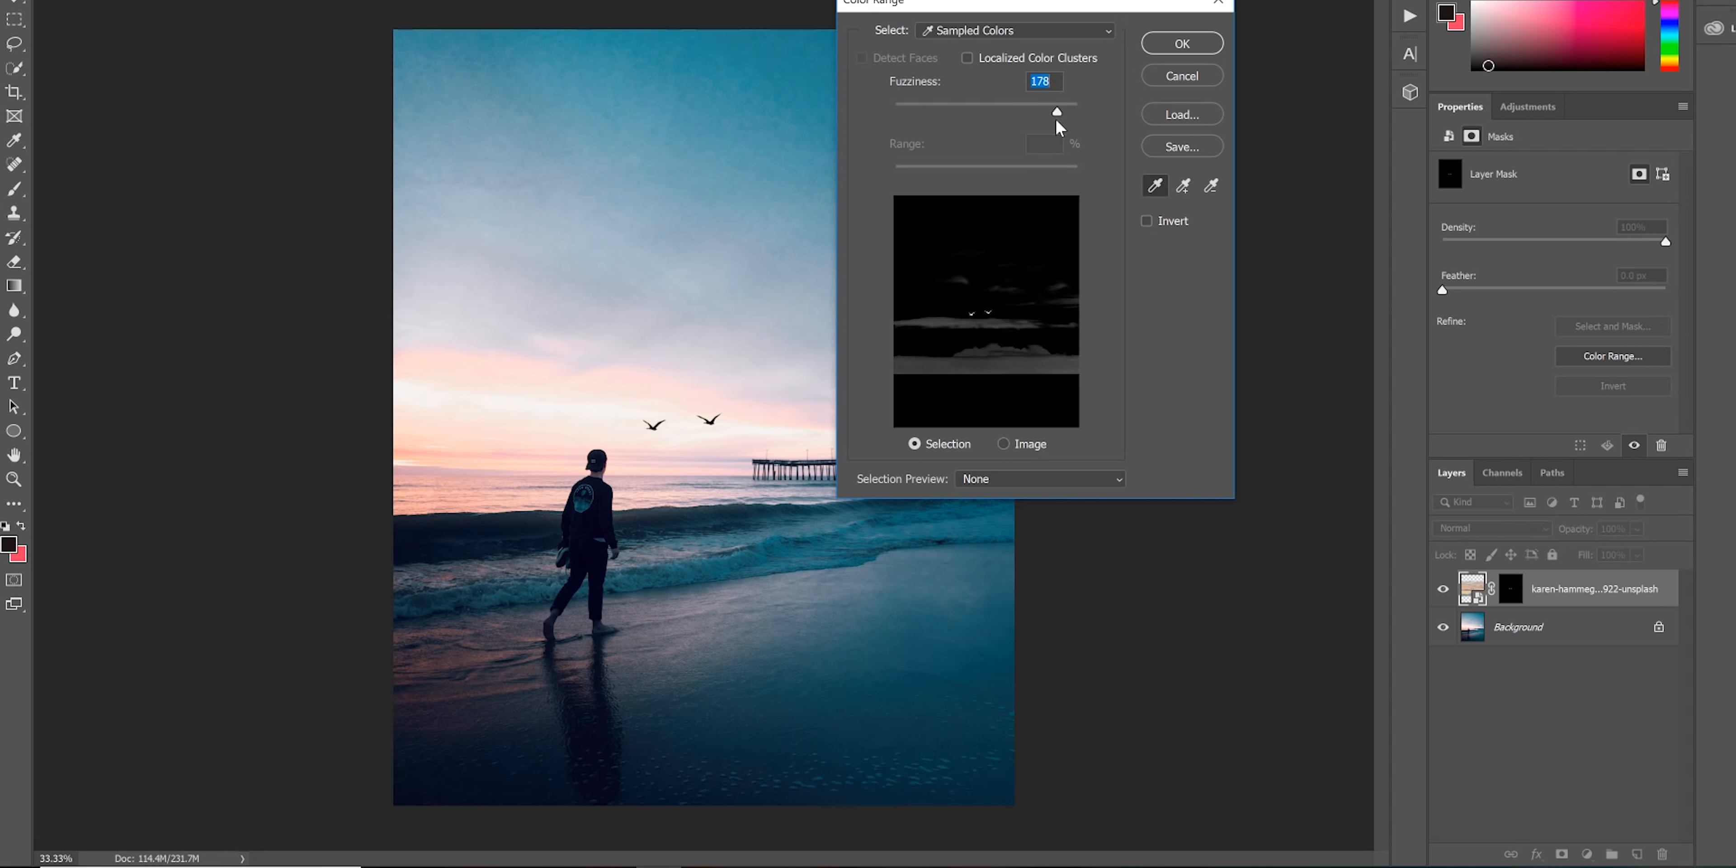
pyautogui.click(1194, 45)
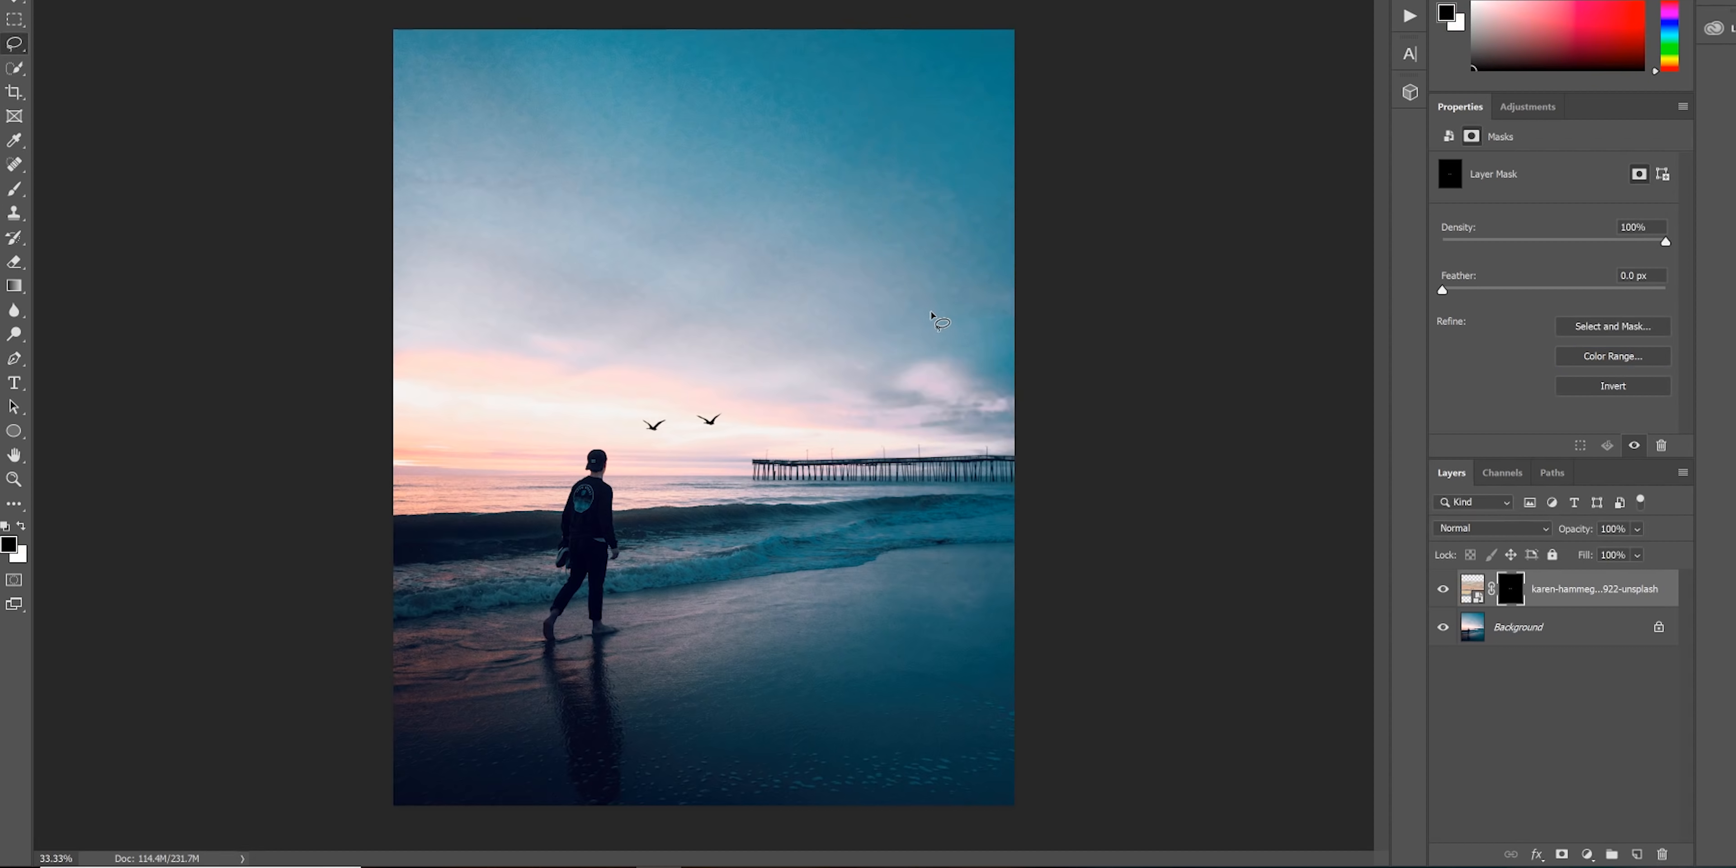
# - Scale down the birds and move them above the horizon near the walking man, transforming their duplicate layer as well
pyautogui.hotkey('ctrl', 't')
pyautogui.moveTo(724, 406); pyautogui.dragTo(566, 387)
pyautogui.moveTo(853, 186); pyautogui.dragTo(737, 271)
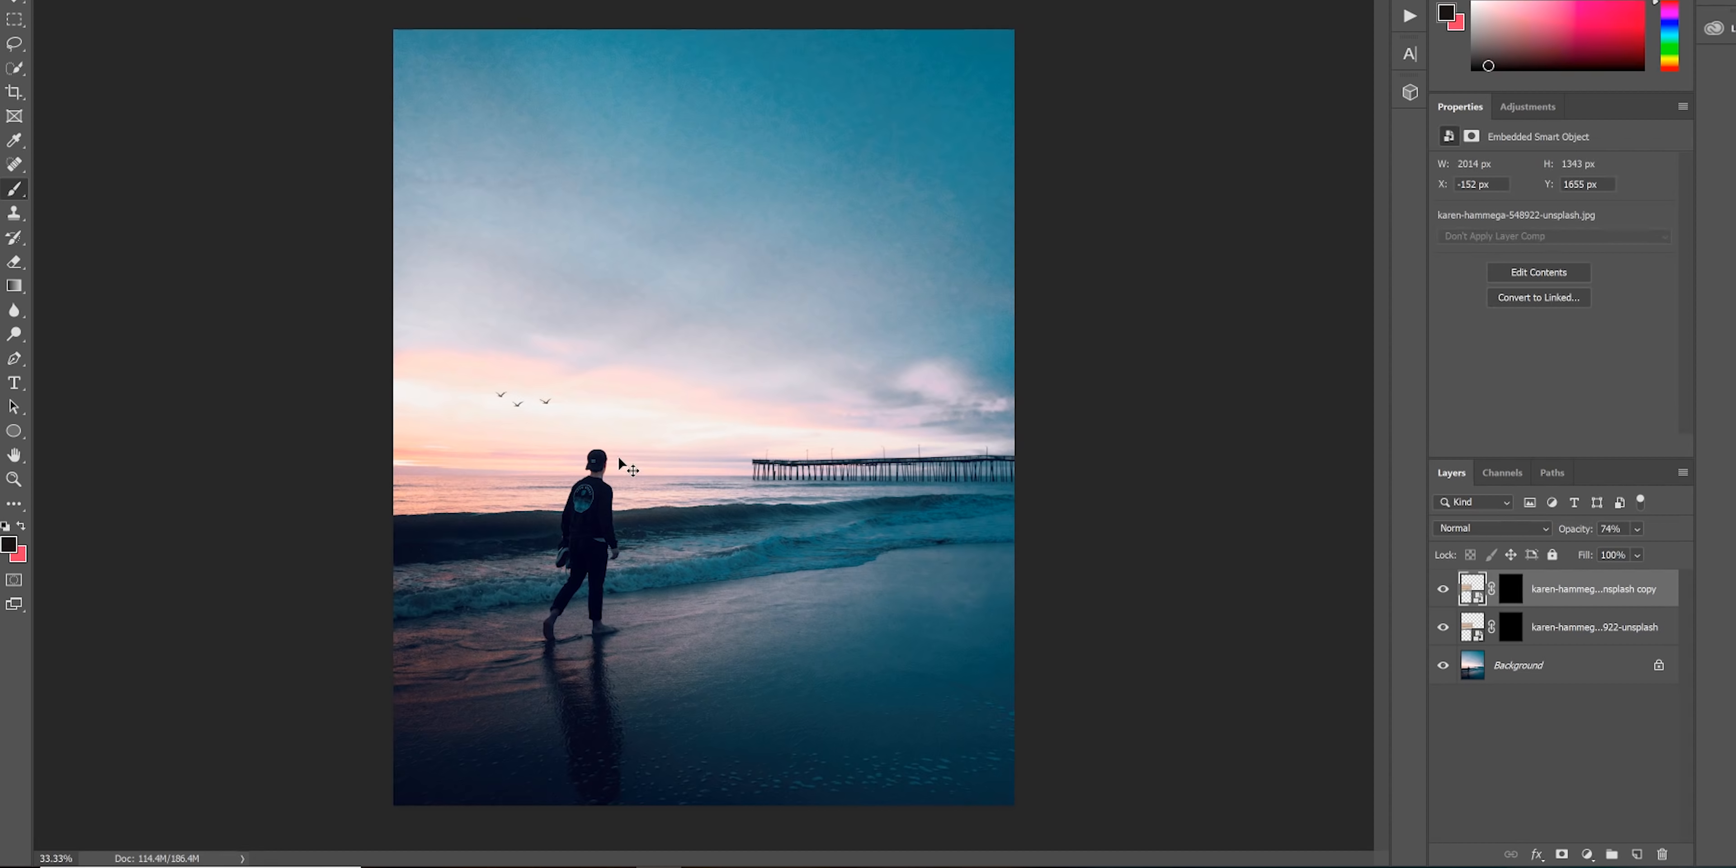
pyautogui.hotkey('ctrl', 't')
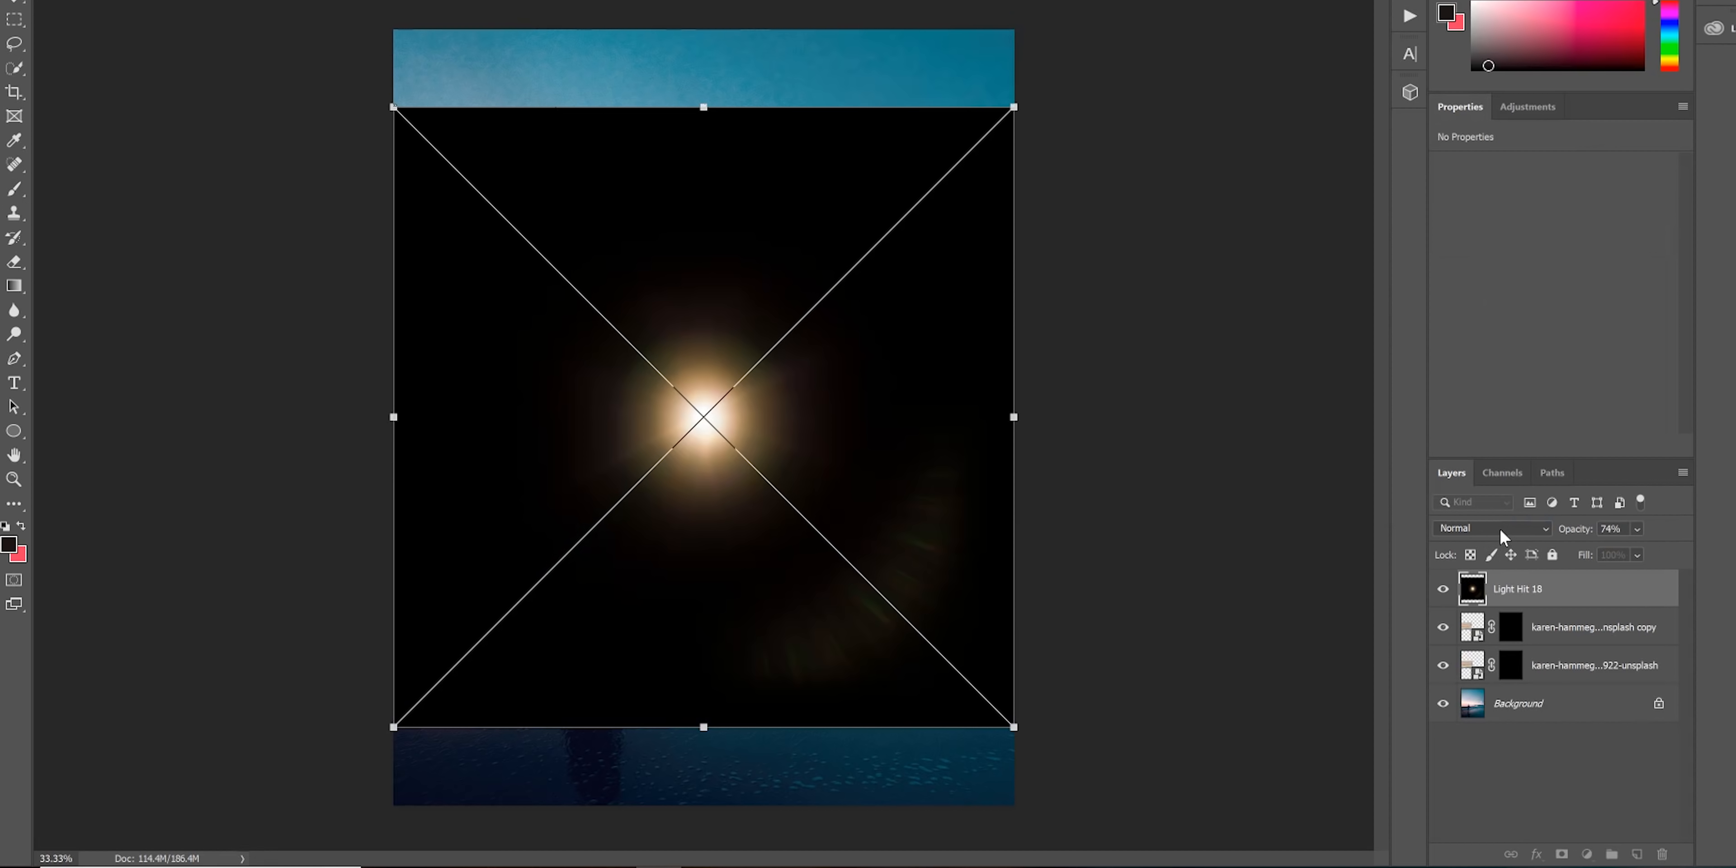
# - Set the Light Hit 18 layer to Screen blending, enlarge it, and move the glow toward the sunset's bright horizon
pyautogui.click(1501, 531)
pyautogui.click(1493, 554)
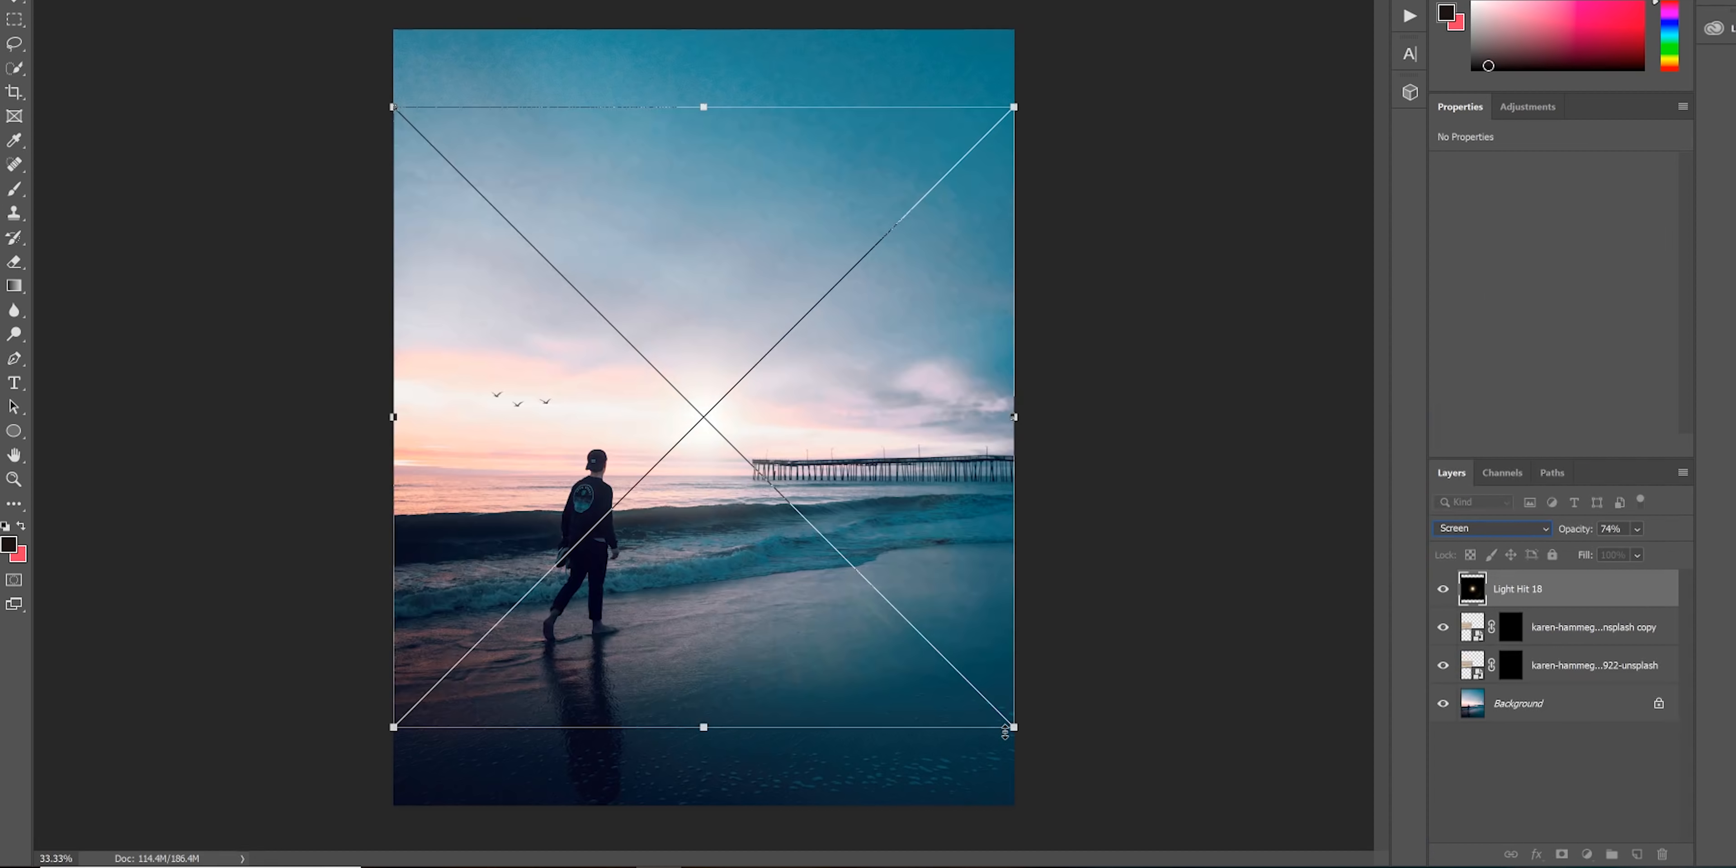
pyautogui.moveTo(1016, 729); pyautogui.dragTo(1608, 854)
pyautogui.moveTo(989, 575); pyautogui.dragTo(727, 558)
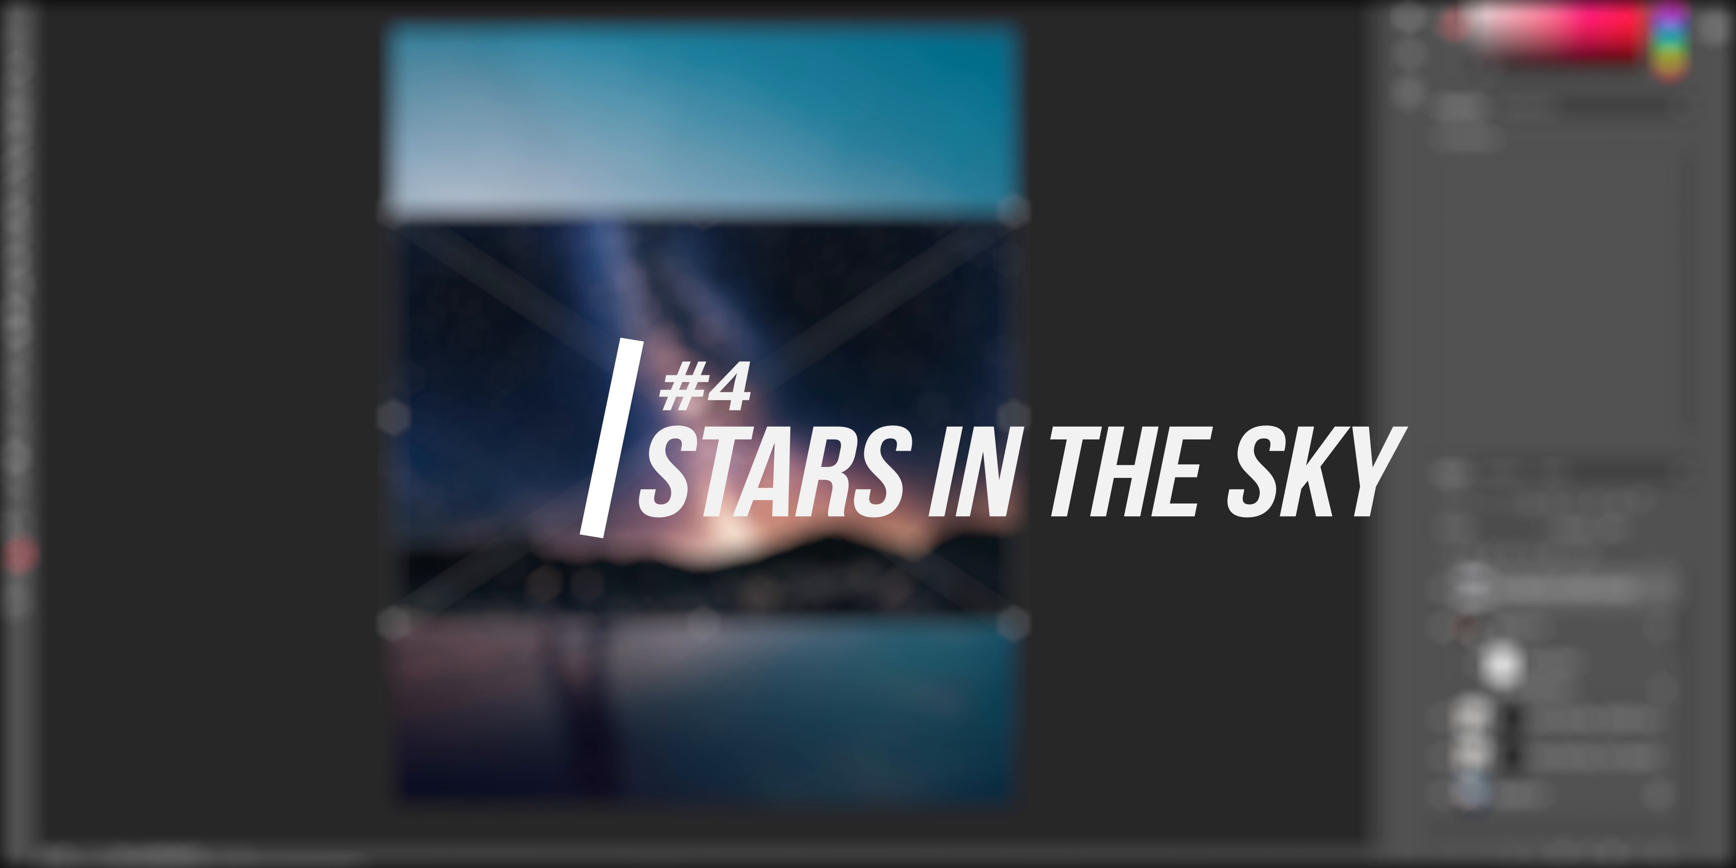
# - Commit the Milky Way photo at 5064 x 3377 px over the sky and add a layer mask to it
pyautogui.press('Return')
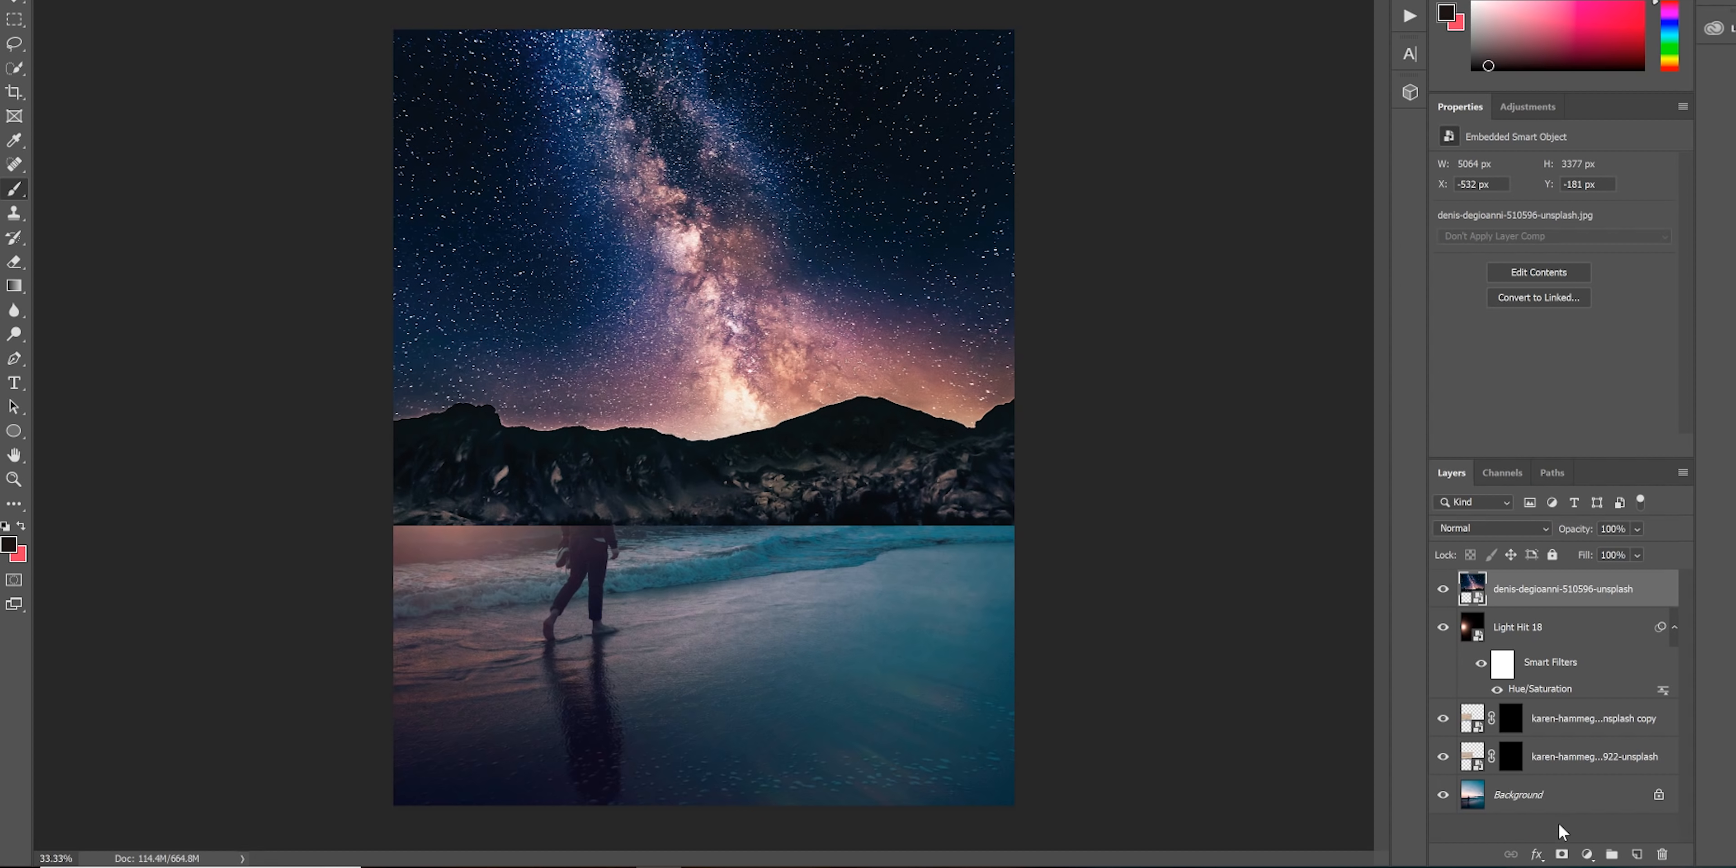
pyautogui.click(1560, 855)
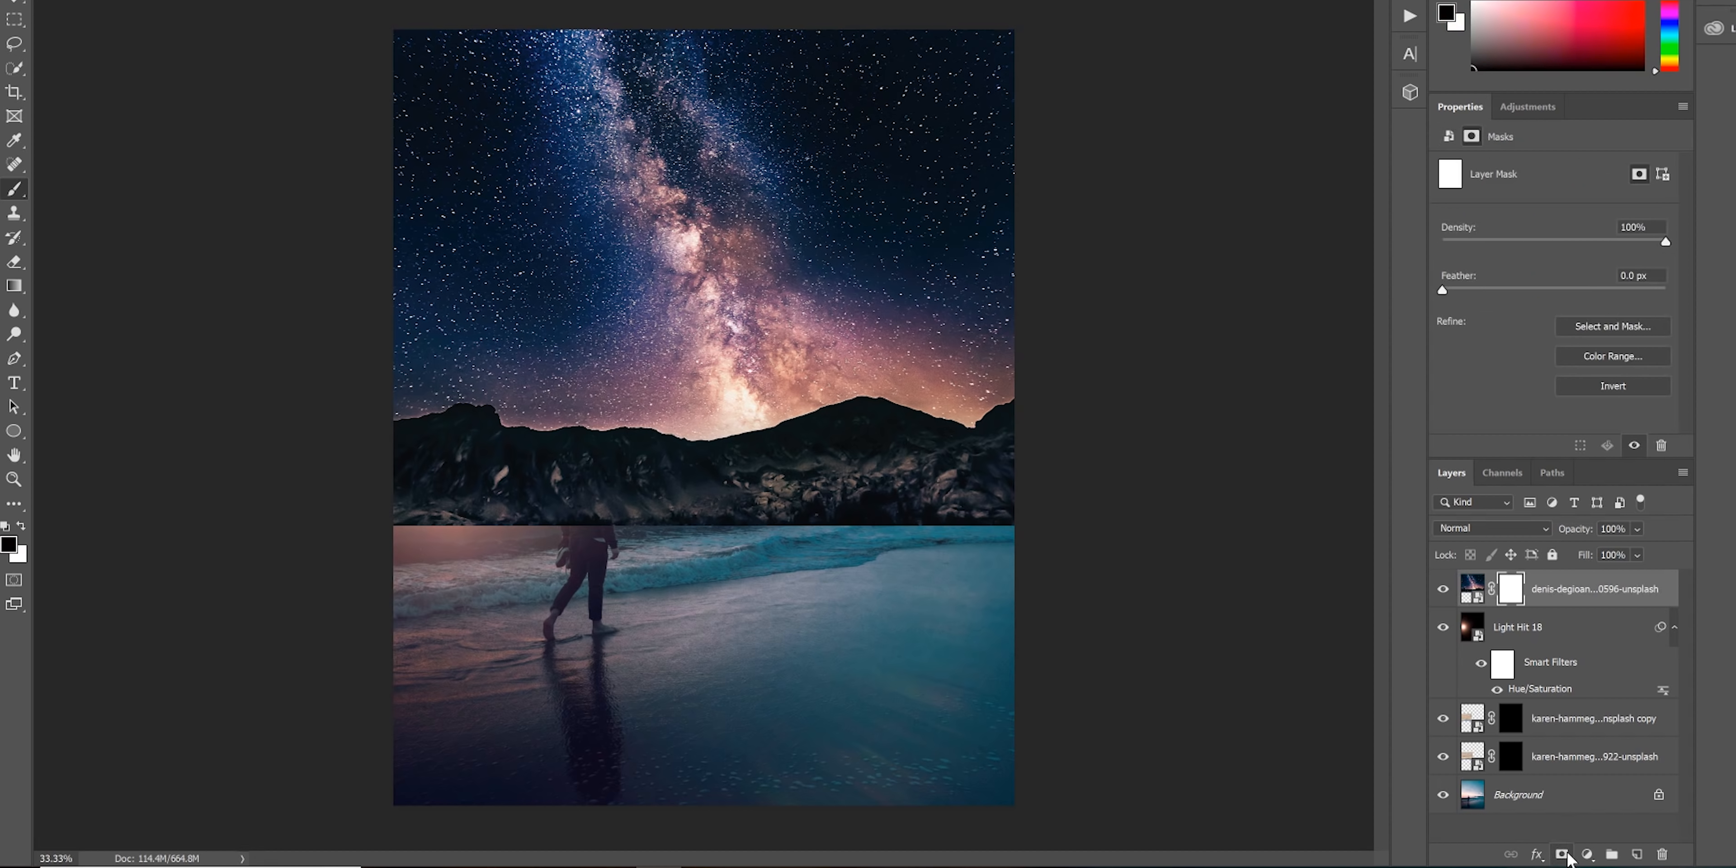
# - Paint black on the Milky Way layer's mask with a very large soft brush to hide the mountains and blend the stars into the sunset
pyautogui.press(']')
pyautogui.press(']')
pyautogui.press(']')
pyautogui.press(']')
pyautogui.press(']')
pyautogui.press(']')
pyautogui.press(']')
pyautogui.press(']')
pyautogui.press(']')
pyautogui.press(']')
pyautogui.press(']')
pyautogui.press(']')
pyautogui.press(']')
pyautogui.press(']')
pyautogui.press(']')
pyautogui.press(']')
pyautogui.press(']')
pyautogui.press(']')
pyautogui.press(']')
pyautogui.press(']')
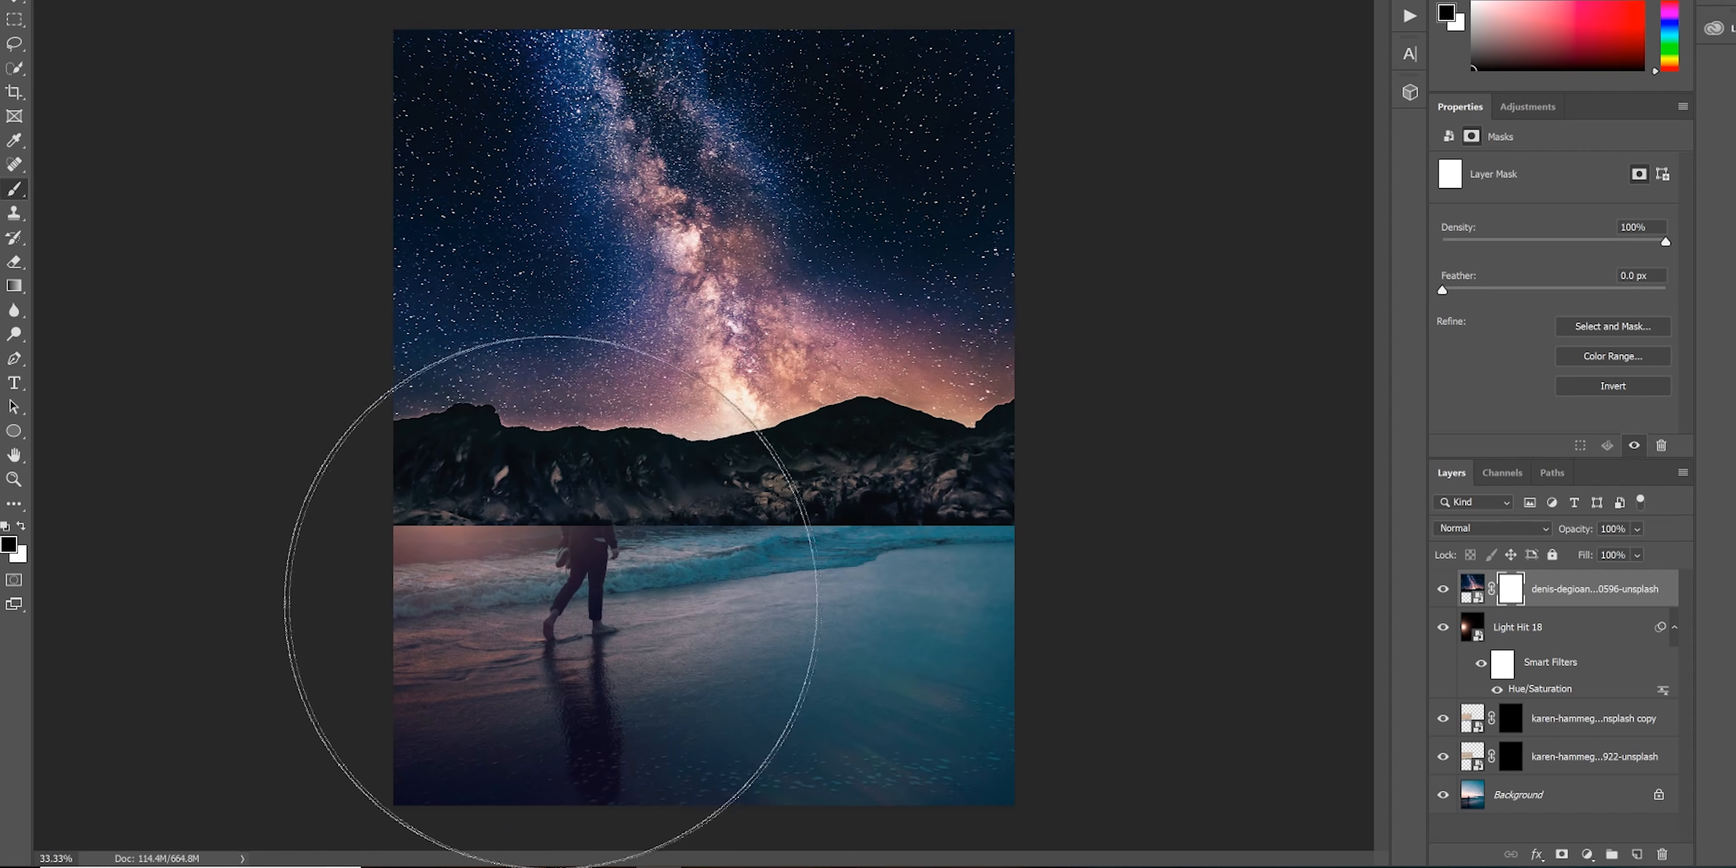
pyautogui.click(947, 538)
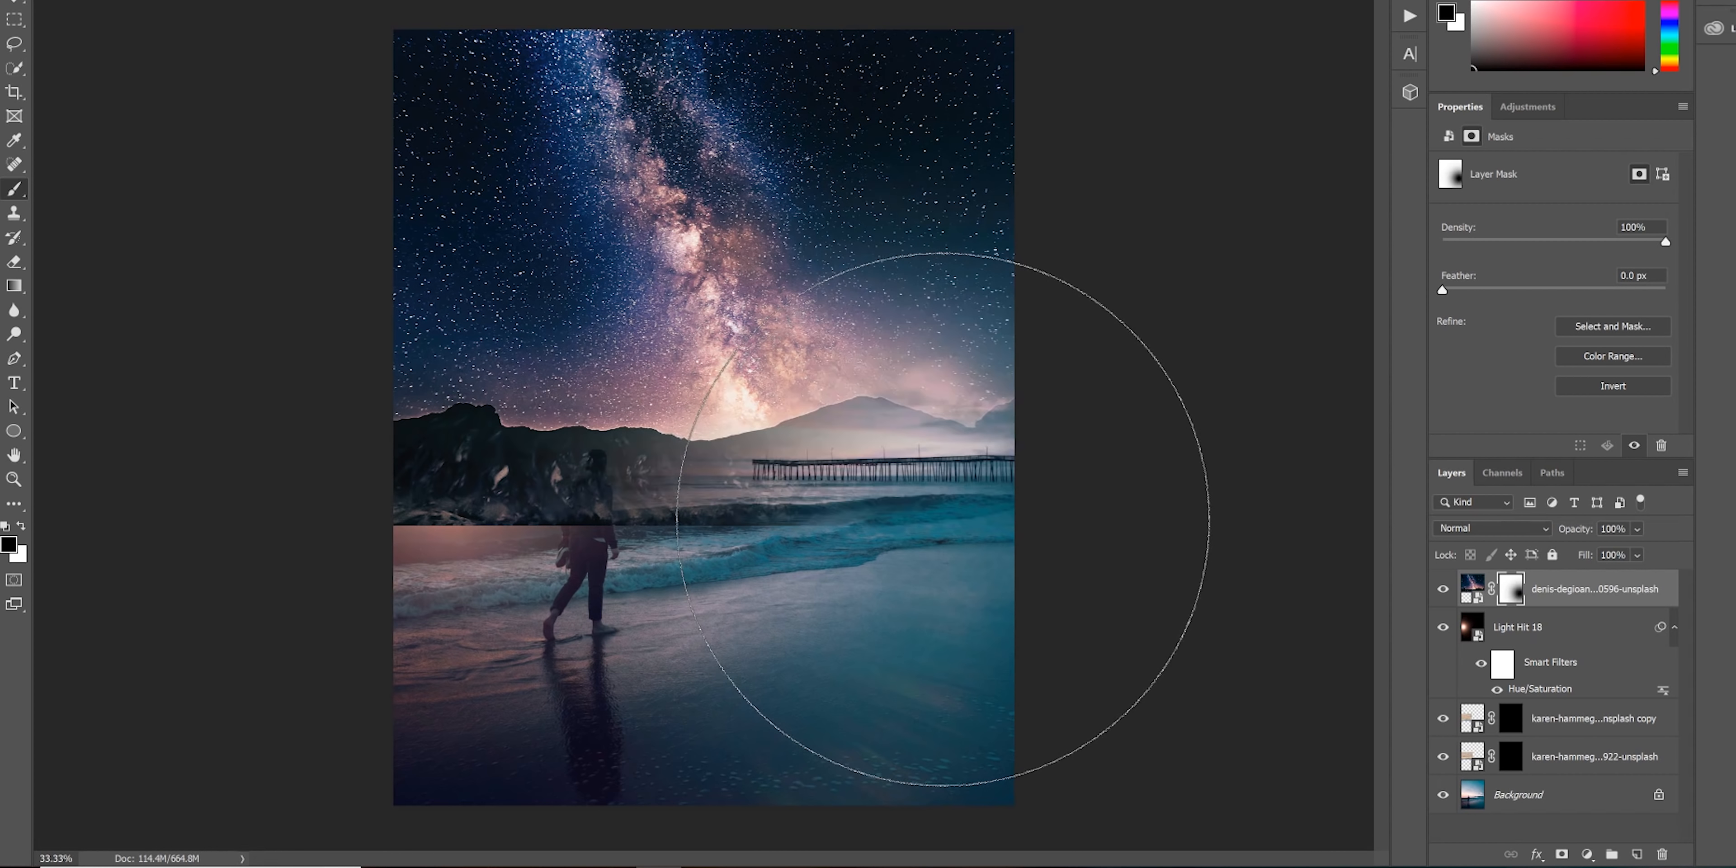
pyautogui.click(908, 591)
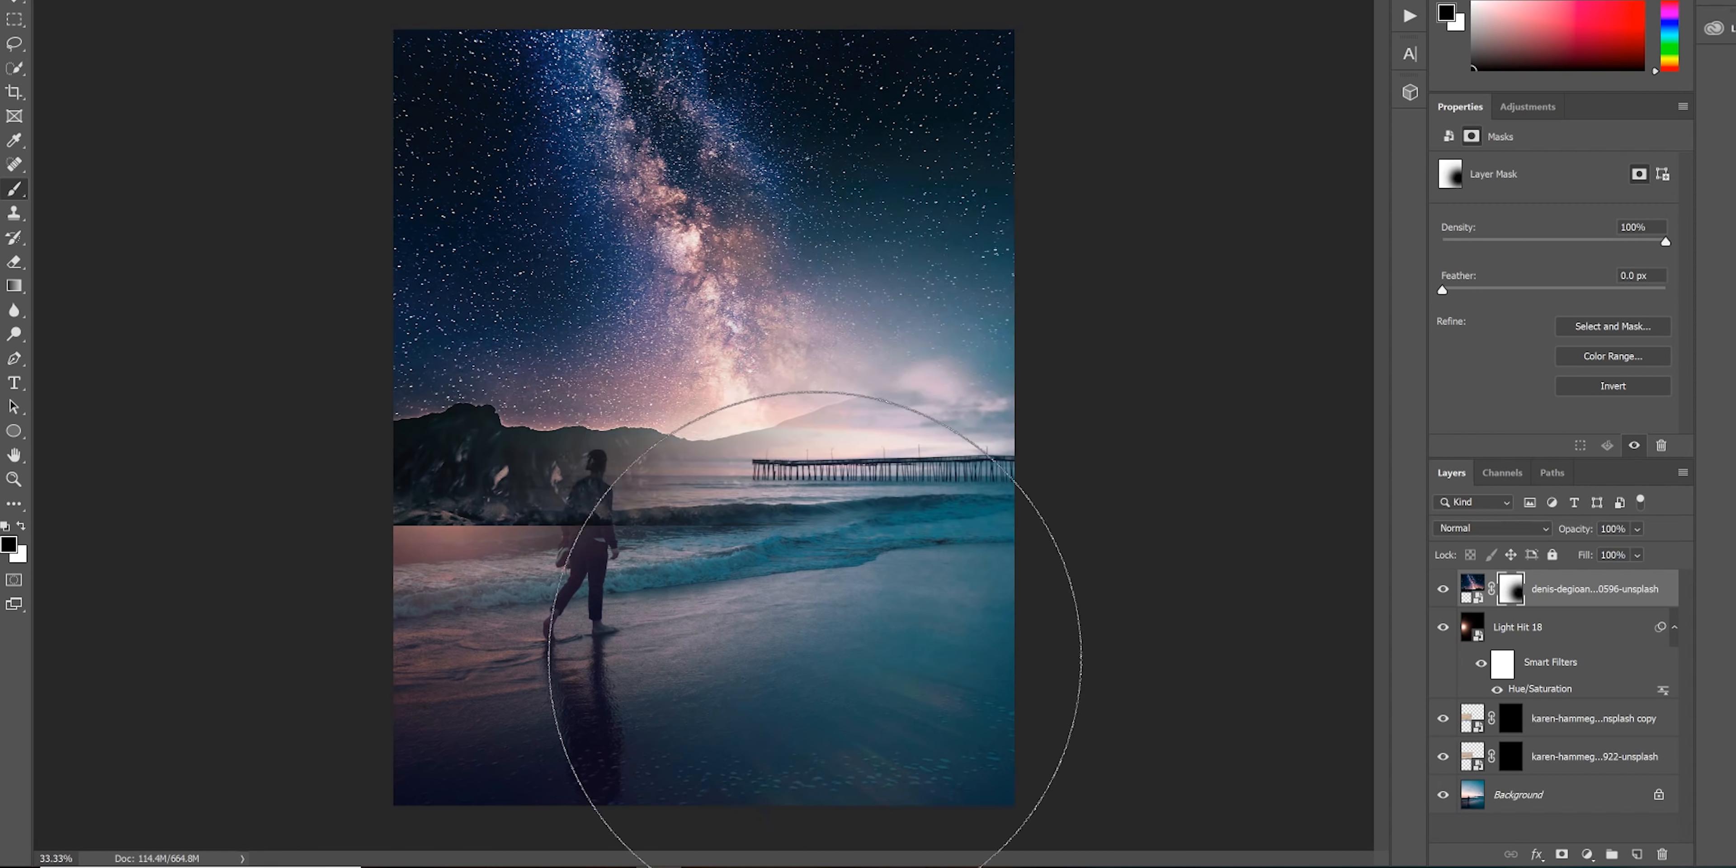
pyautogui.click(707, 674)
pyautogui.click(572, 669)
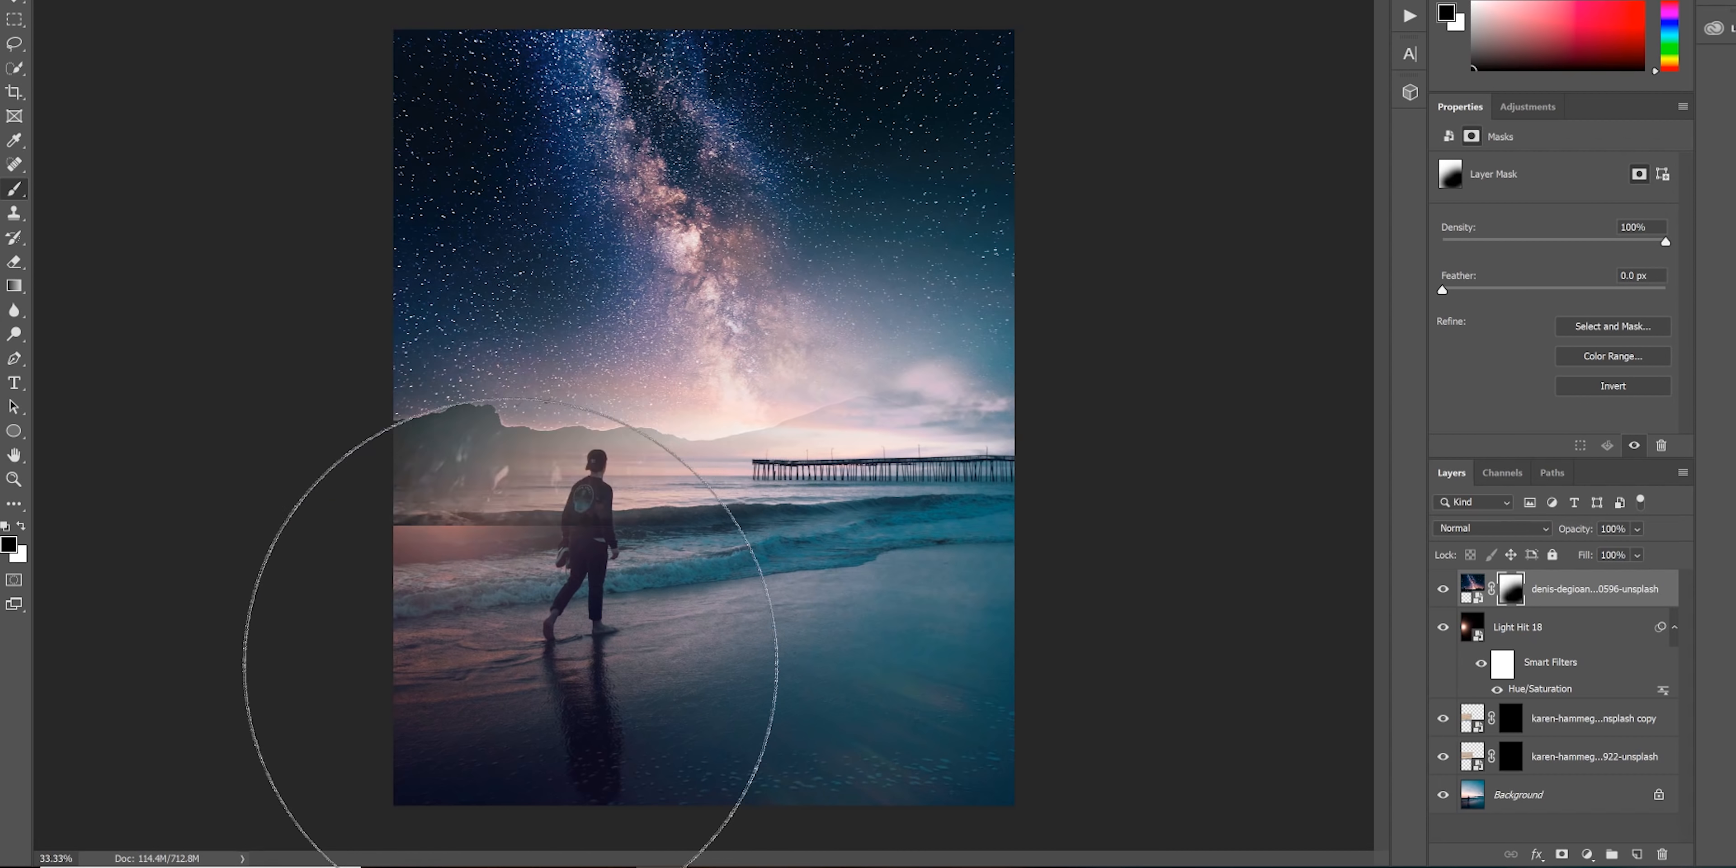
pyautogui.click(455, 653)
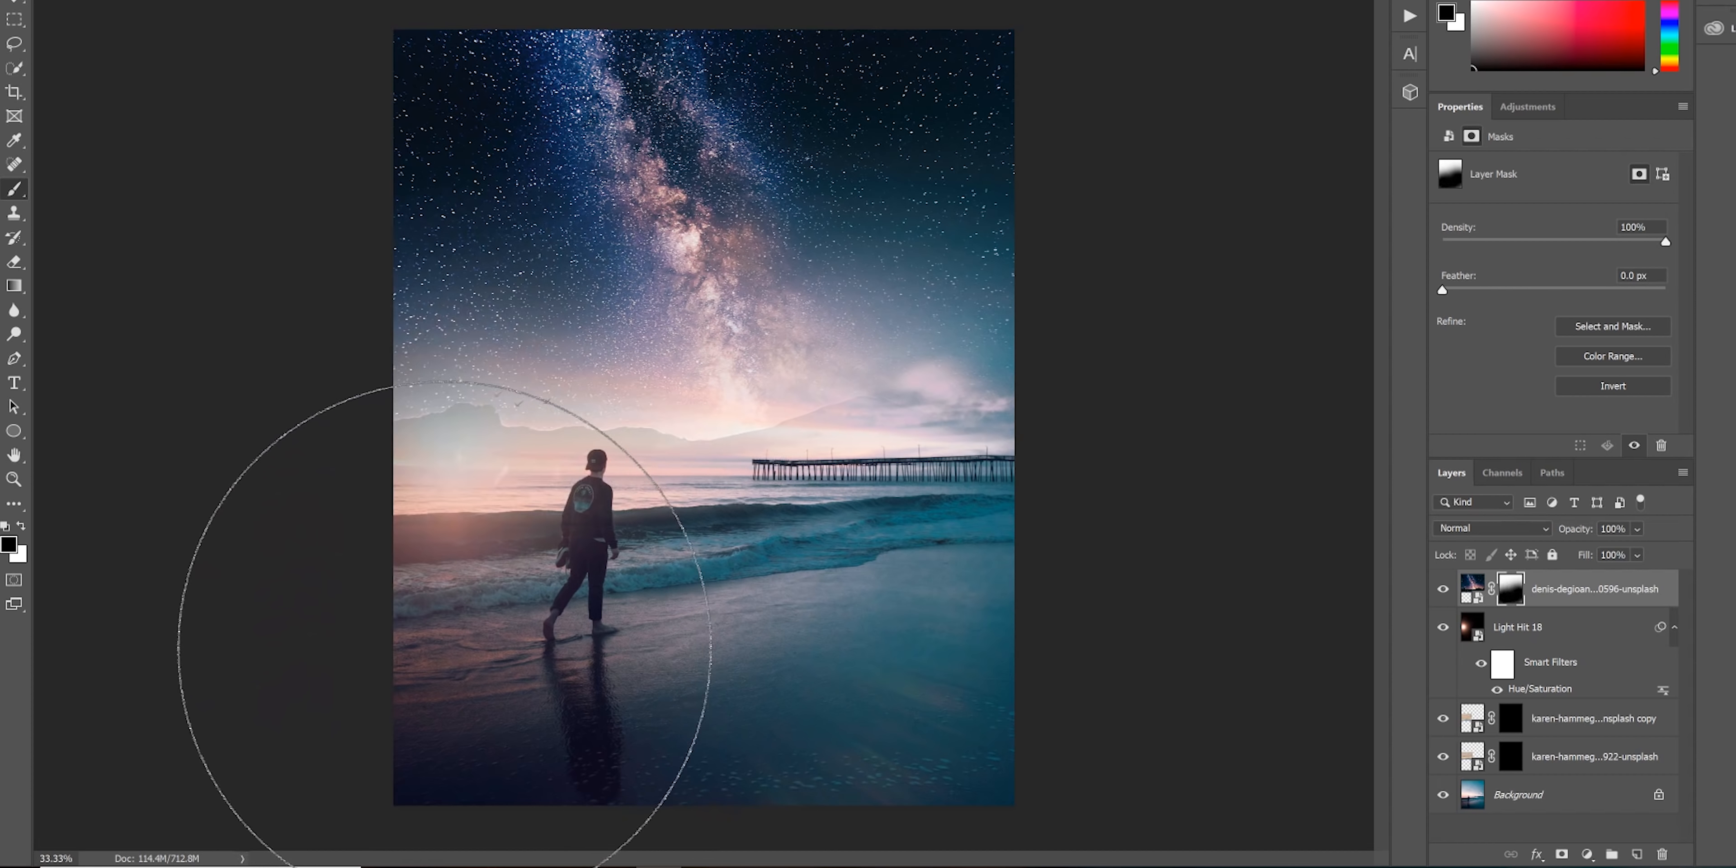
pyautogui.click(438, 643)
pyautogui.click(505, 651)
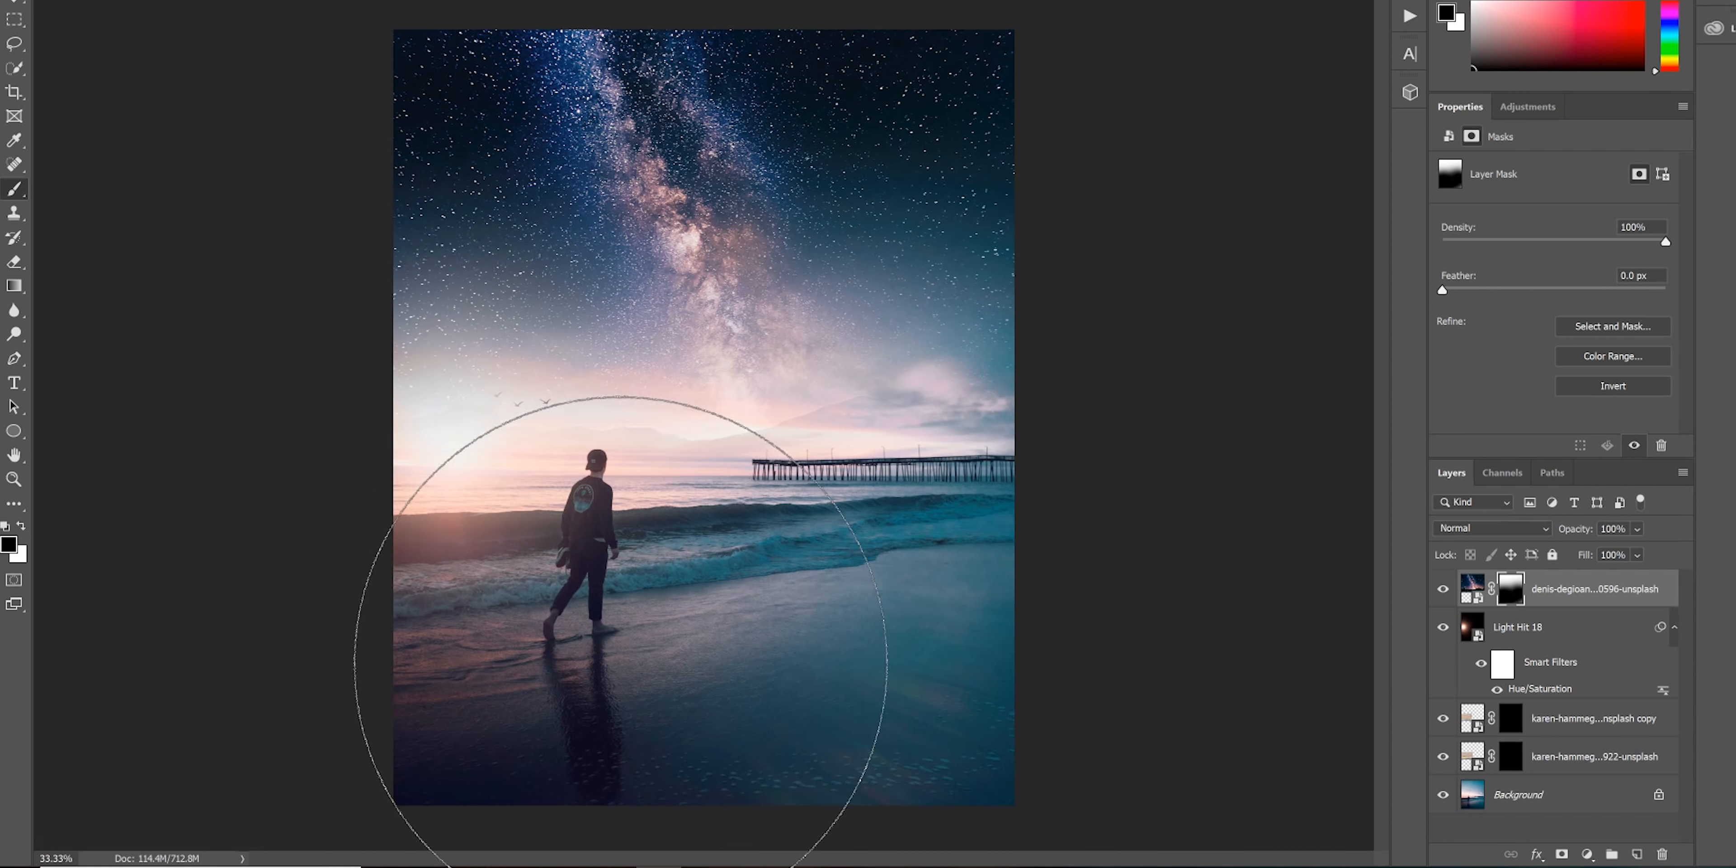
pyautogui.press('[')
# - Move the Milky Way layer below Light Hit 18 and set its opacity to 95%
pyautogui.hotkey('ctrl', '[')
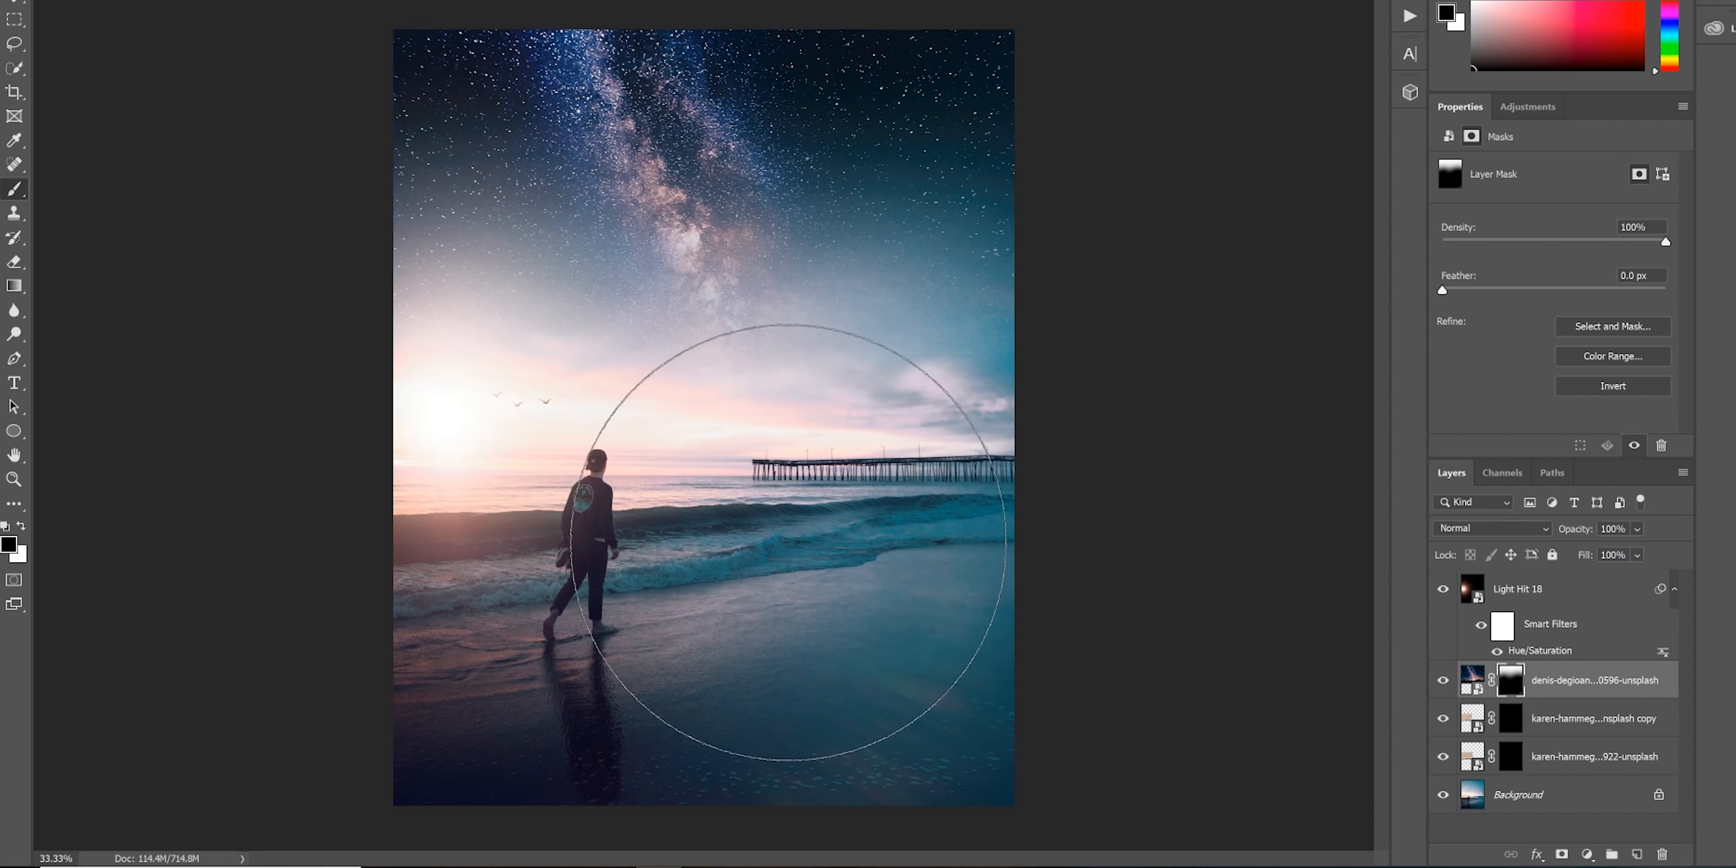
pyautogui.click(1472, 680)
pyautogui.click(1513, 684)
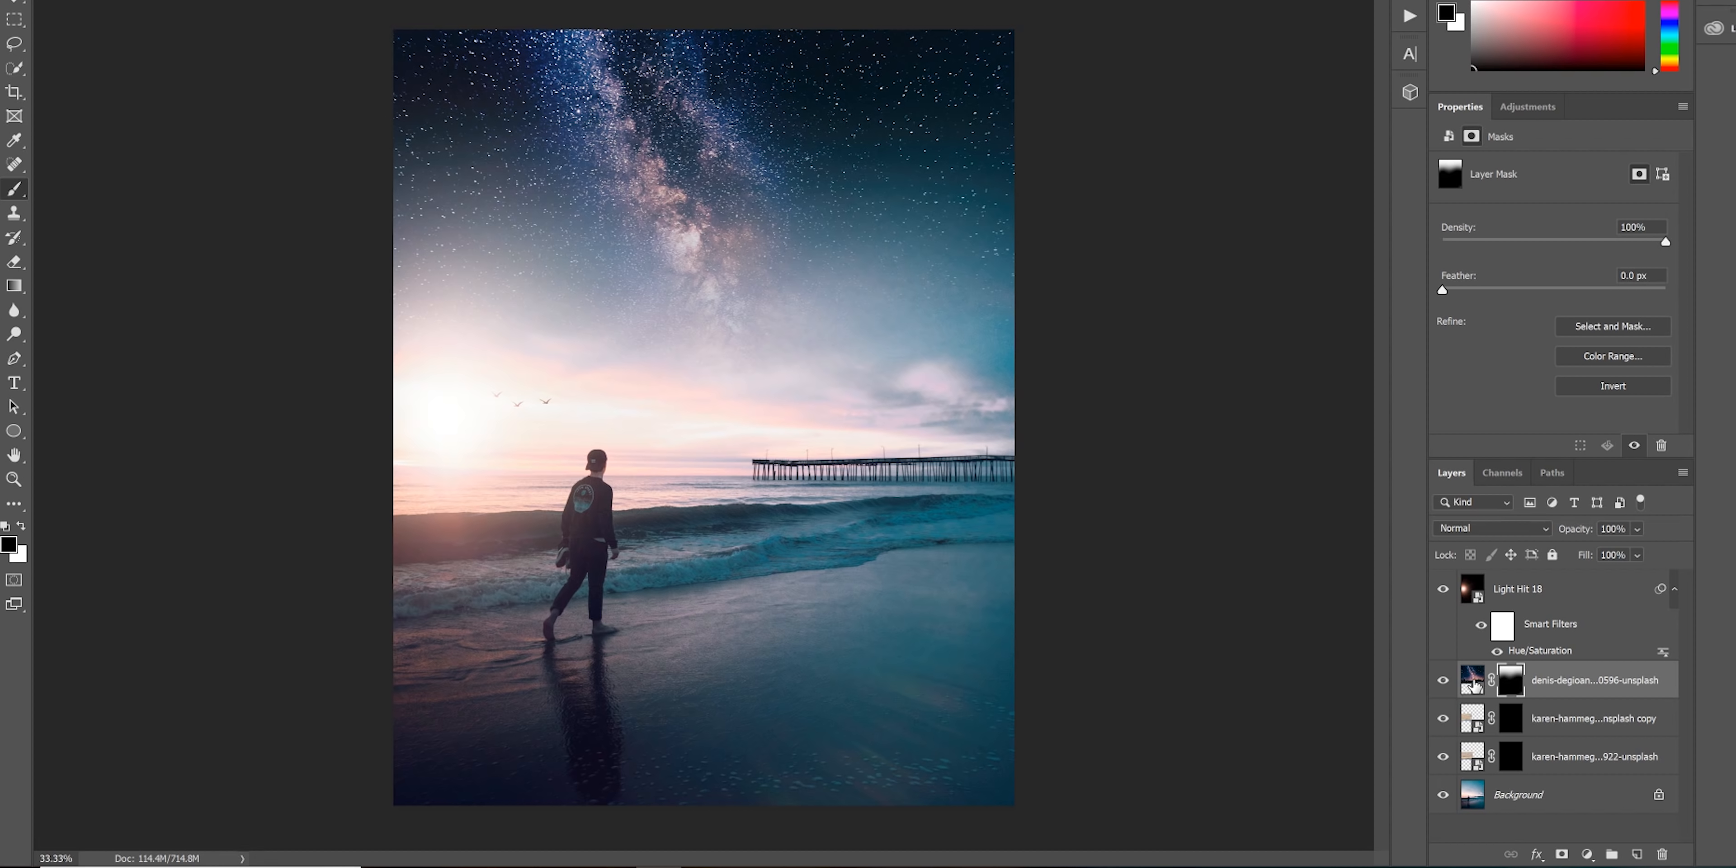
pyautogui.click(1472, 686)
pyautogui.moveTo(1584, 535); pyautogui.dragTo(1583, 533)
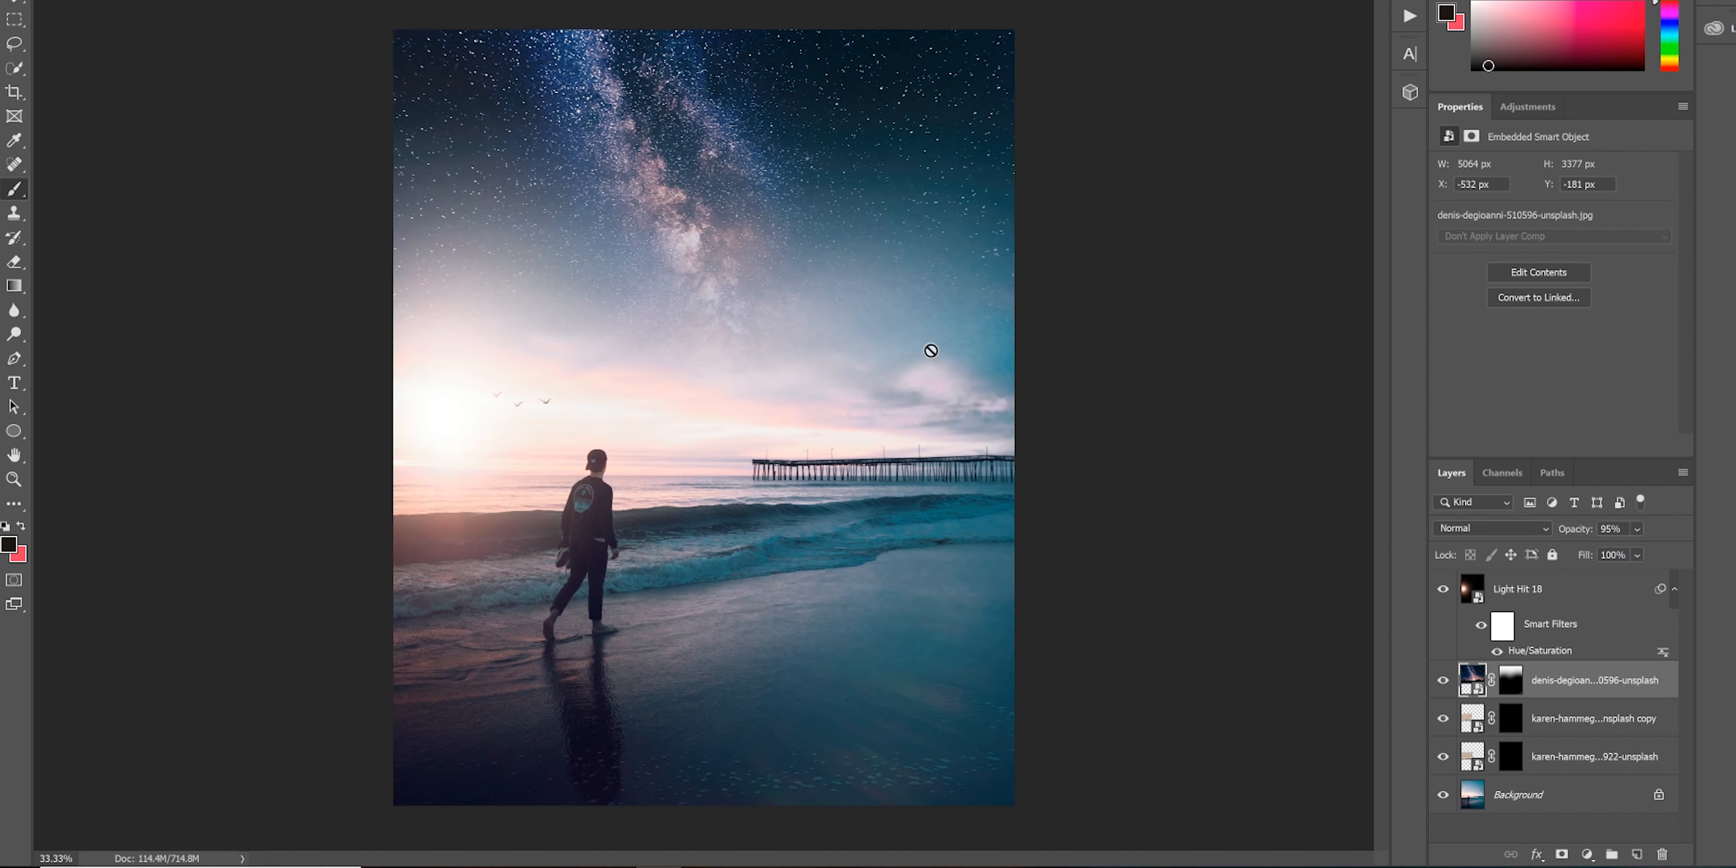
# - Unlock the Background layer and merge it with all layers up to Light Hit 18 into a single layer
pyautogui.click(1659, 795)
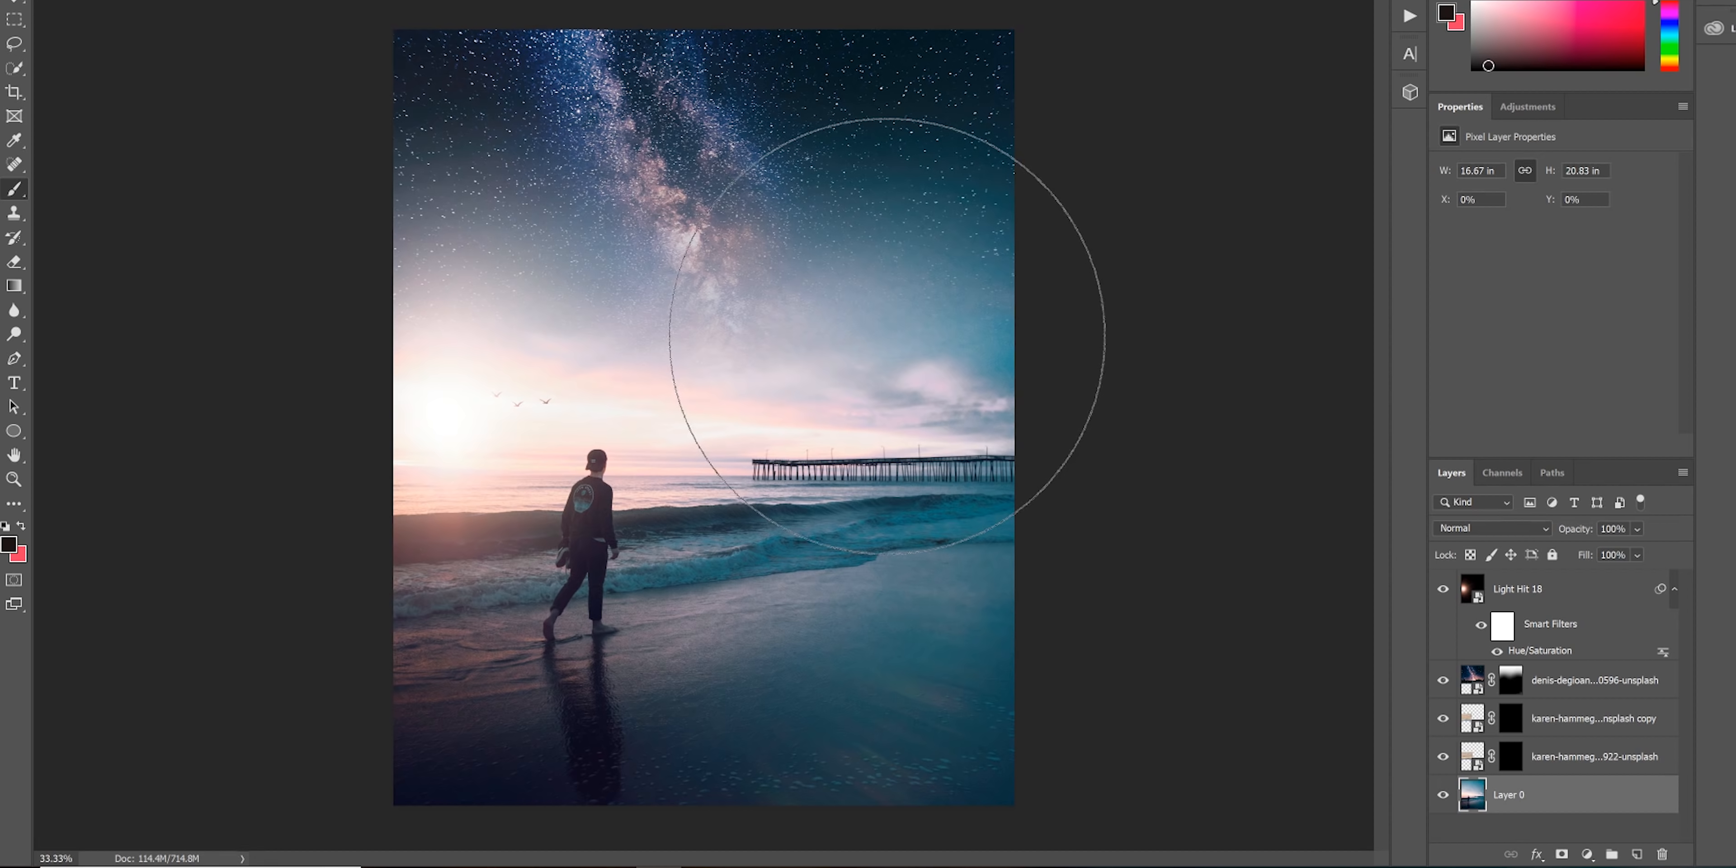
pyautogui.keyDown('shift'); pyautogui.click(1561, 596); pyautogui.keyUp('shift')
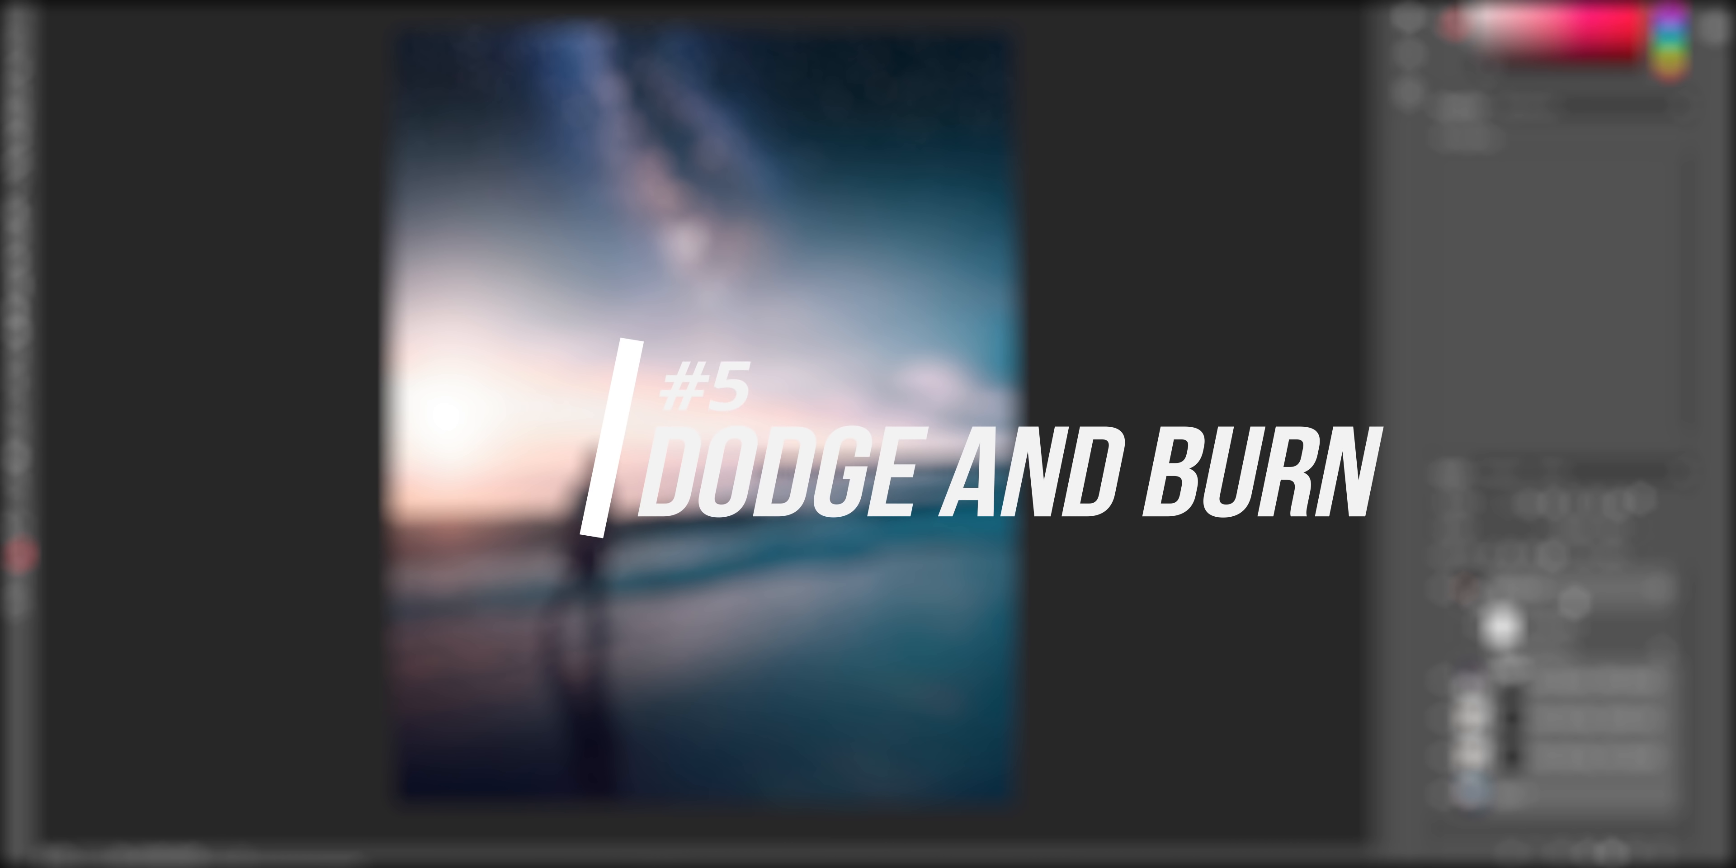
pyautogui.rightClick(1571, 596)
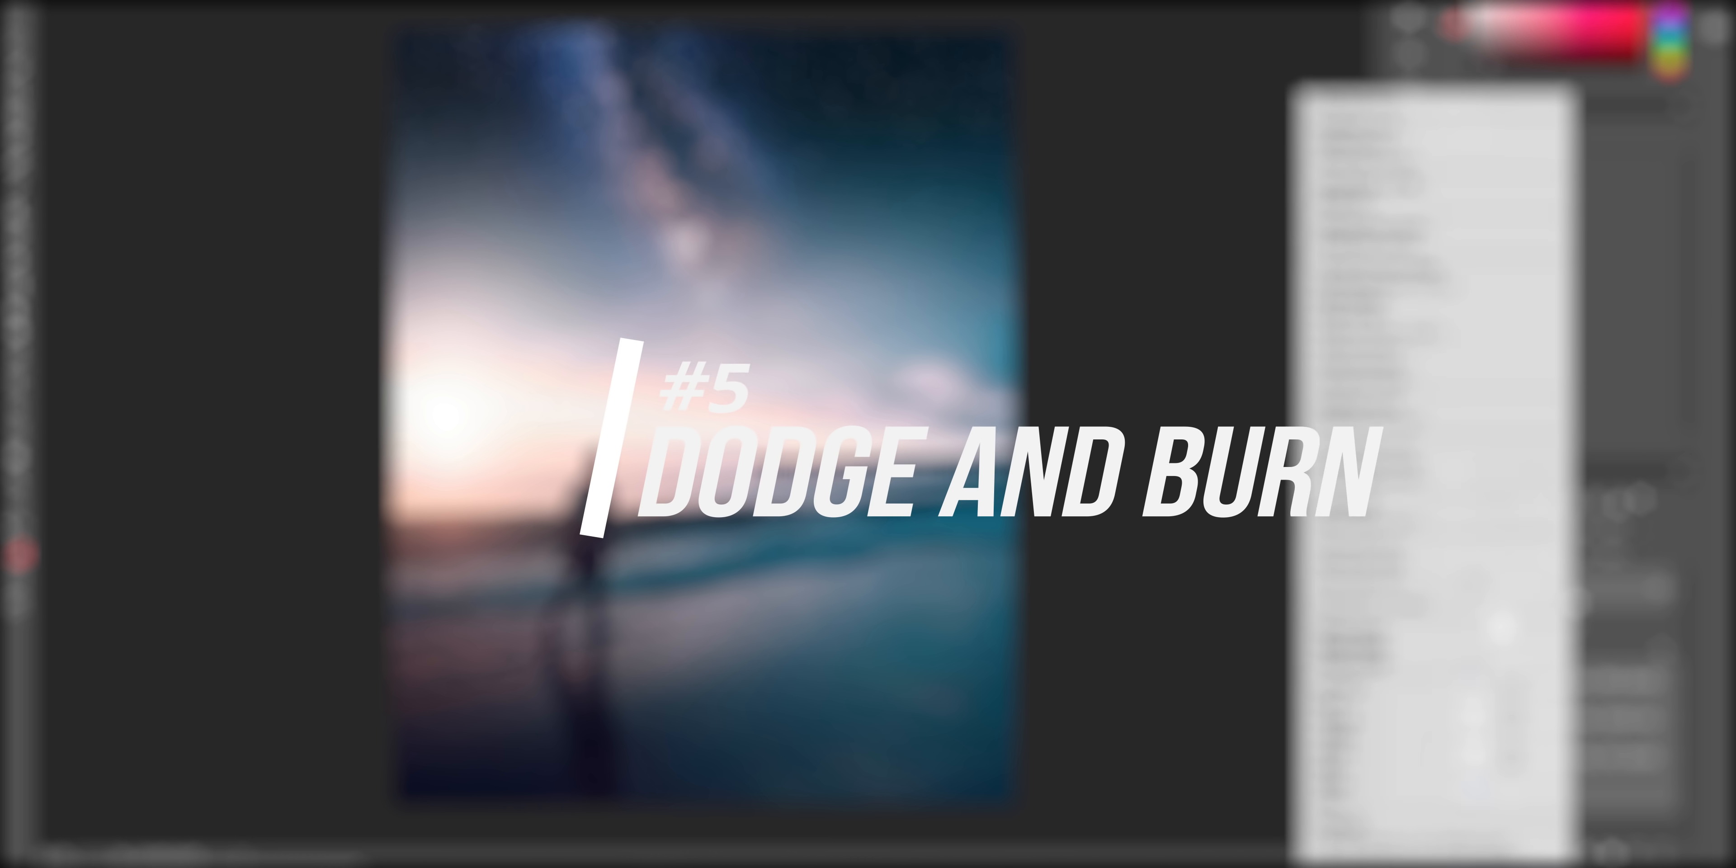
# - Brighten the Milky Way's core and the waves and wet sand beside the walking man with the Dodge Tool
pyautogui.rightClick(19, 302)
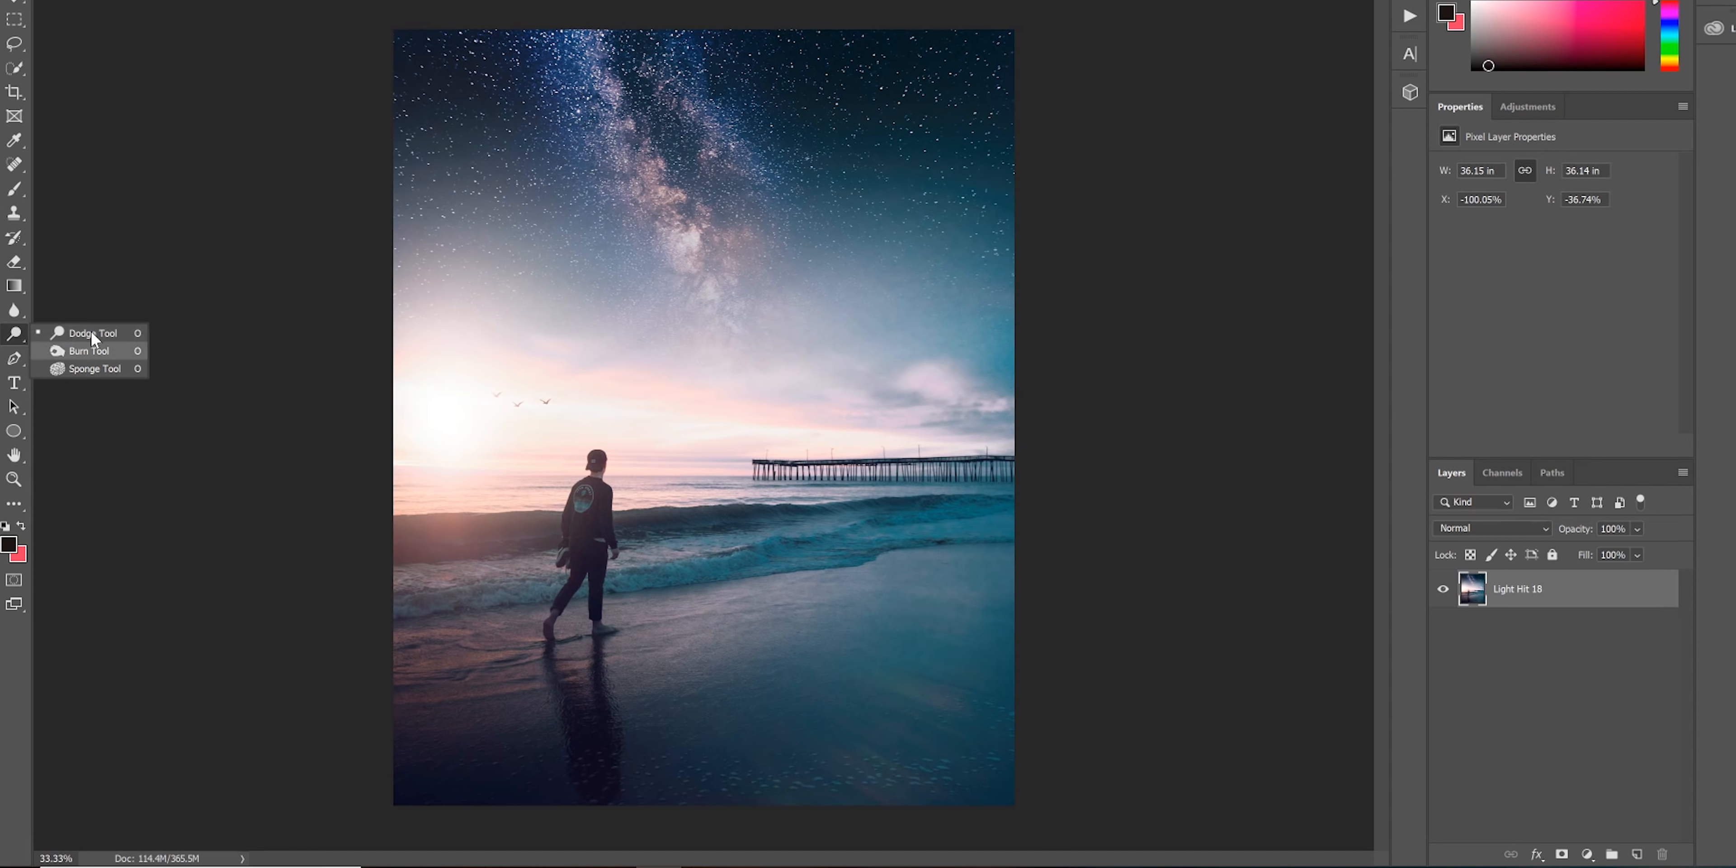
pyautogui.click(91, 332)
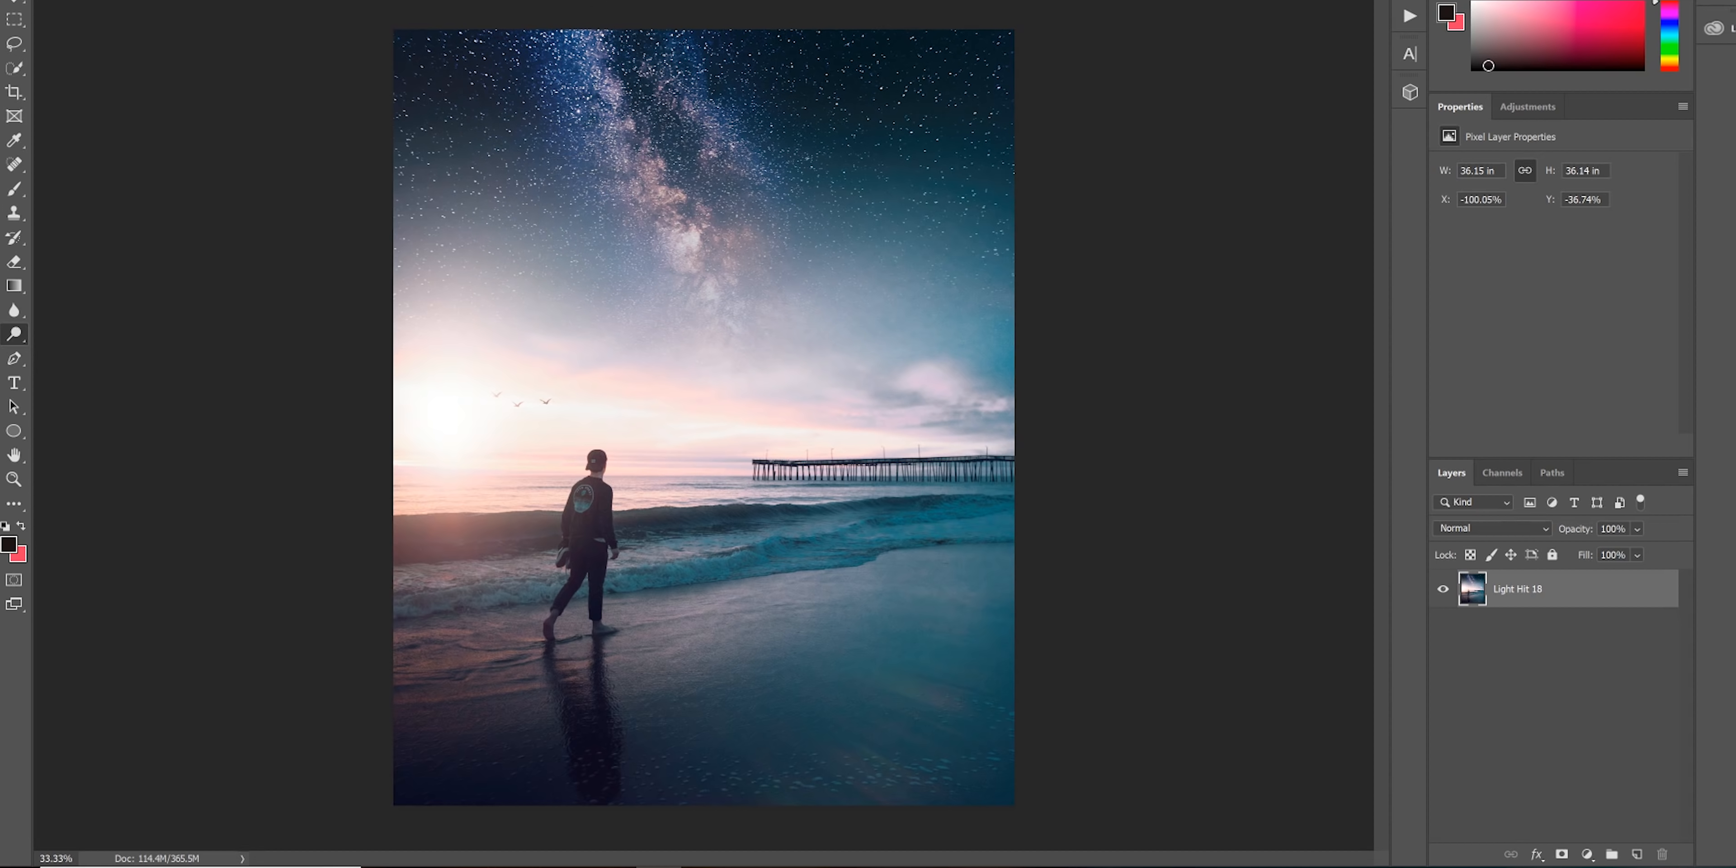
pyautogui.moveTo(678, 60); pyautogui.dragTo(674, 296)
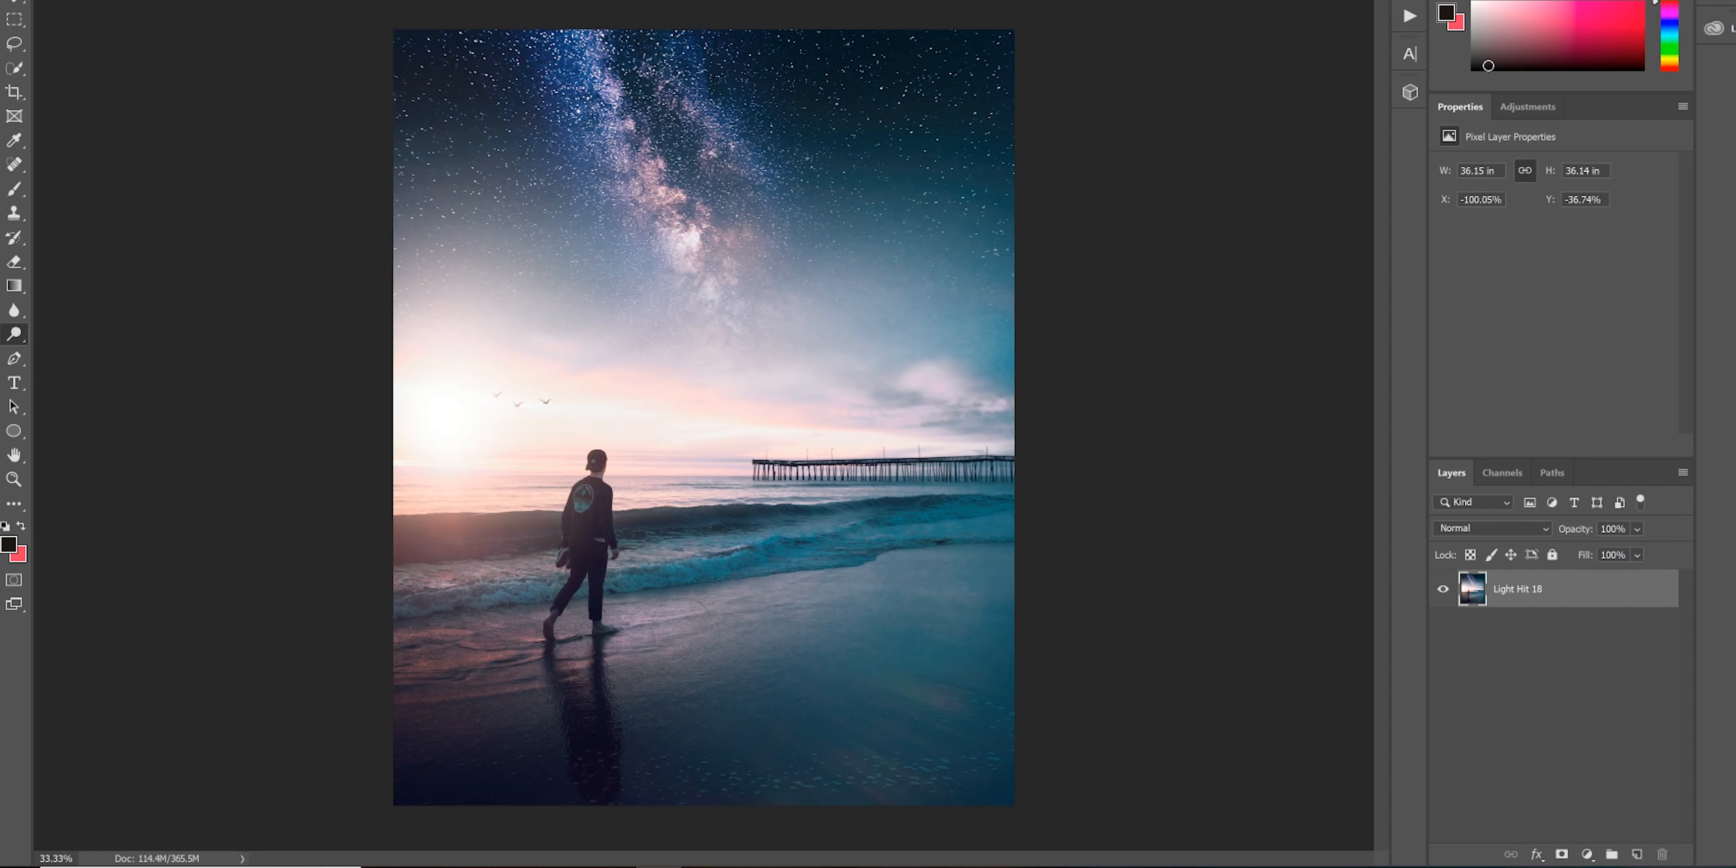
pyautogui.moveTo(731, 605)
pyautogui.mouseDown()
pyautogui.moveTo(535, 670)
pyautogui.moveTo(731, 623)
pyautogui.moveTo(806, 582)
pyautogui.mouseUp()
pyautogui.moveTo(640, 570); pyautogui.dragTo(836, 519)
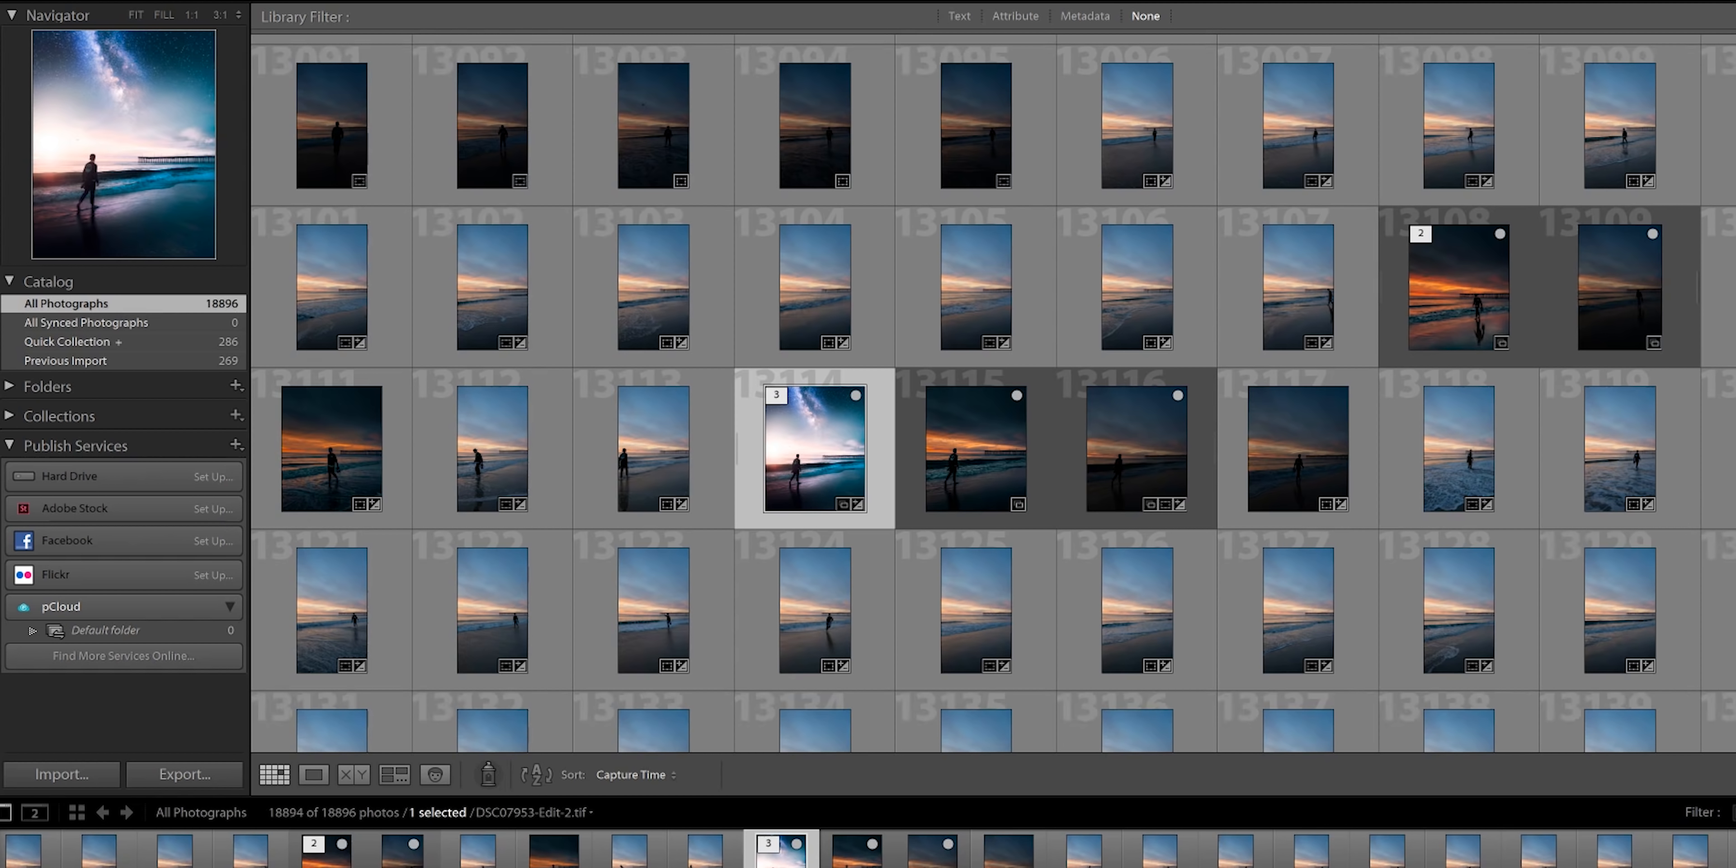
# - Collapse the pCloud publish service, switch to pCloud in the browser and share DSC07953-Edit-2.jpg
pyautogui.click(38, 606)
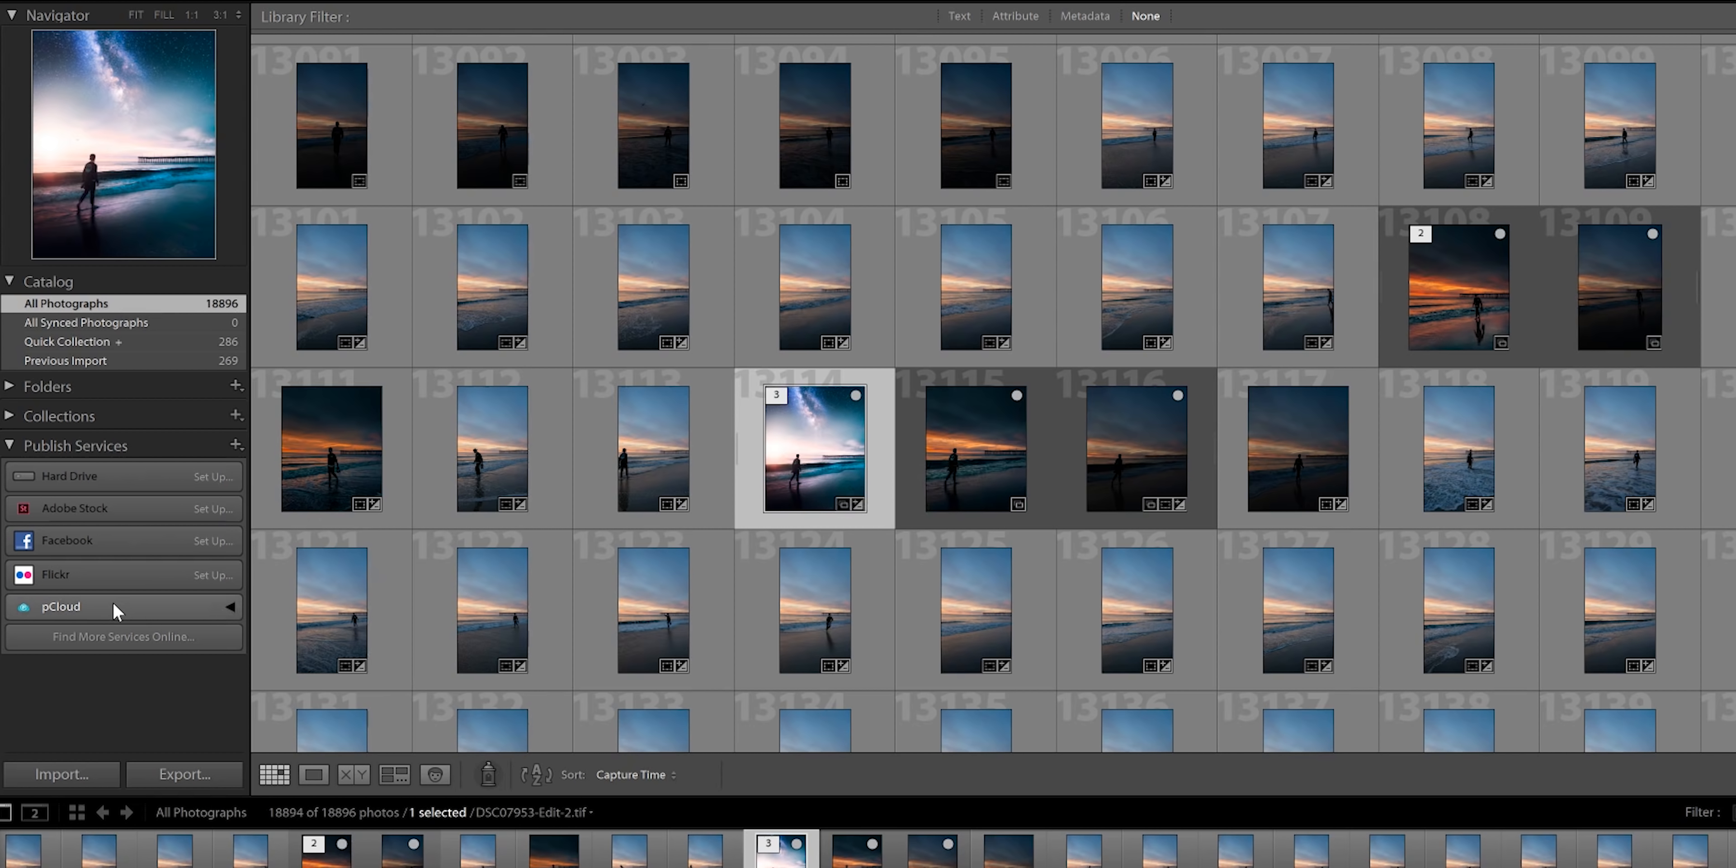
pyautogui.click(932, 189)
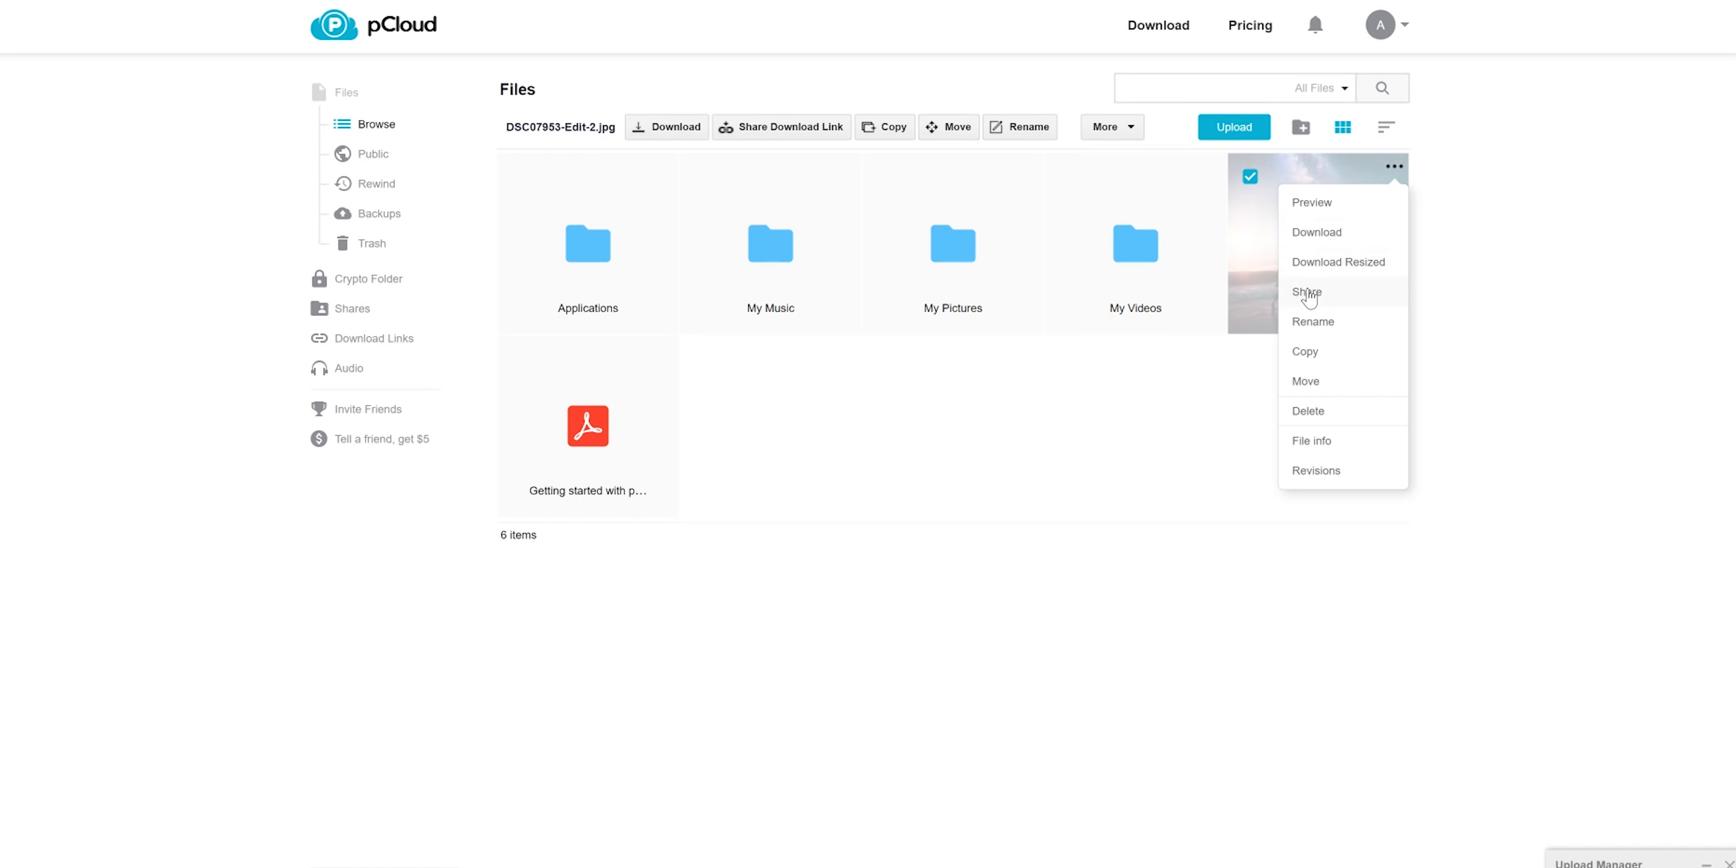
pyautogui.click(1300, 289)
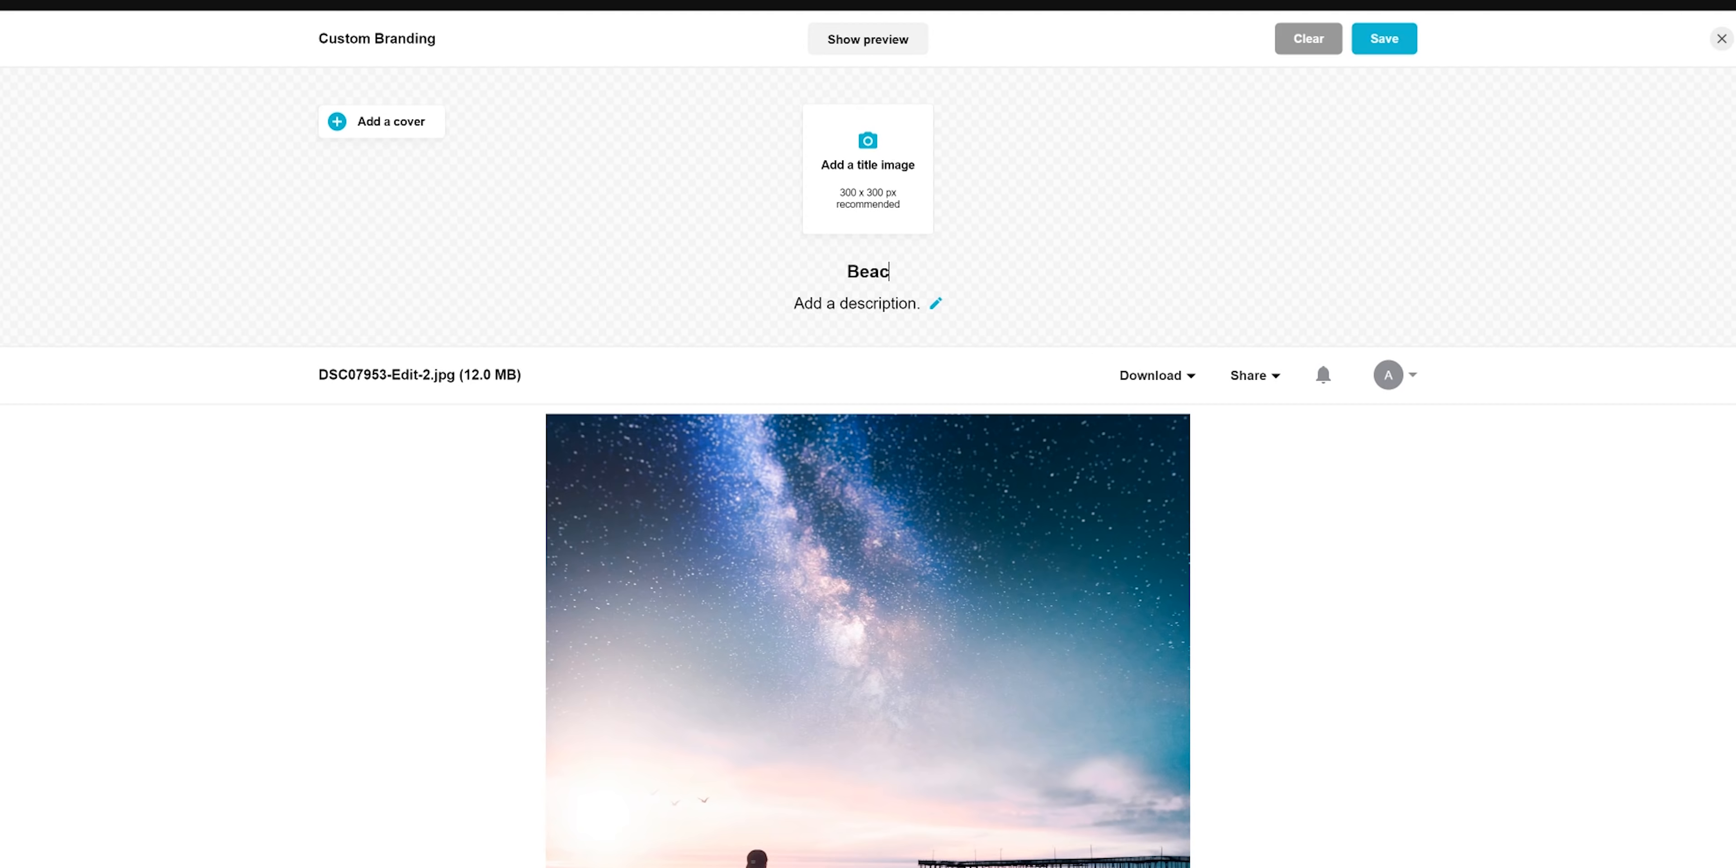
# - Title the branded page "Beach Stars Edit" and describe it as "This is a super cool function in pcloud you should definitely check it out ;)"
pyautogui.write('h Stars E')
pyautogui.write('dit')
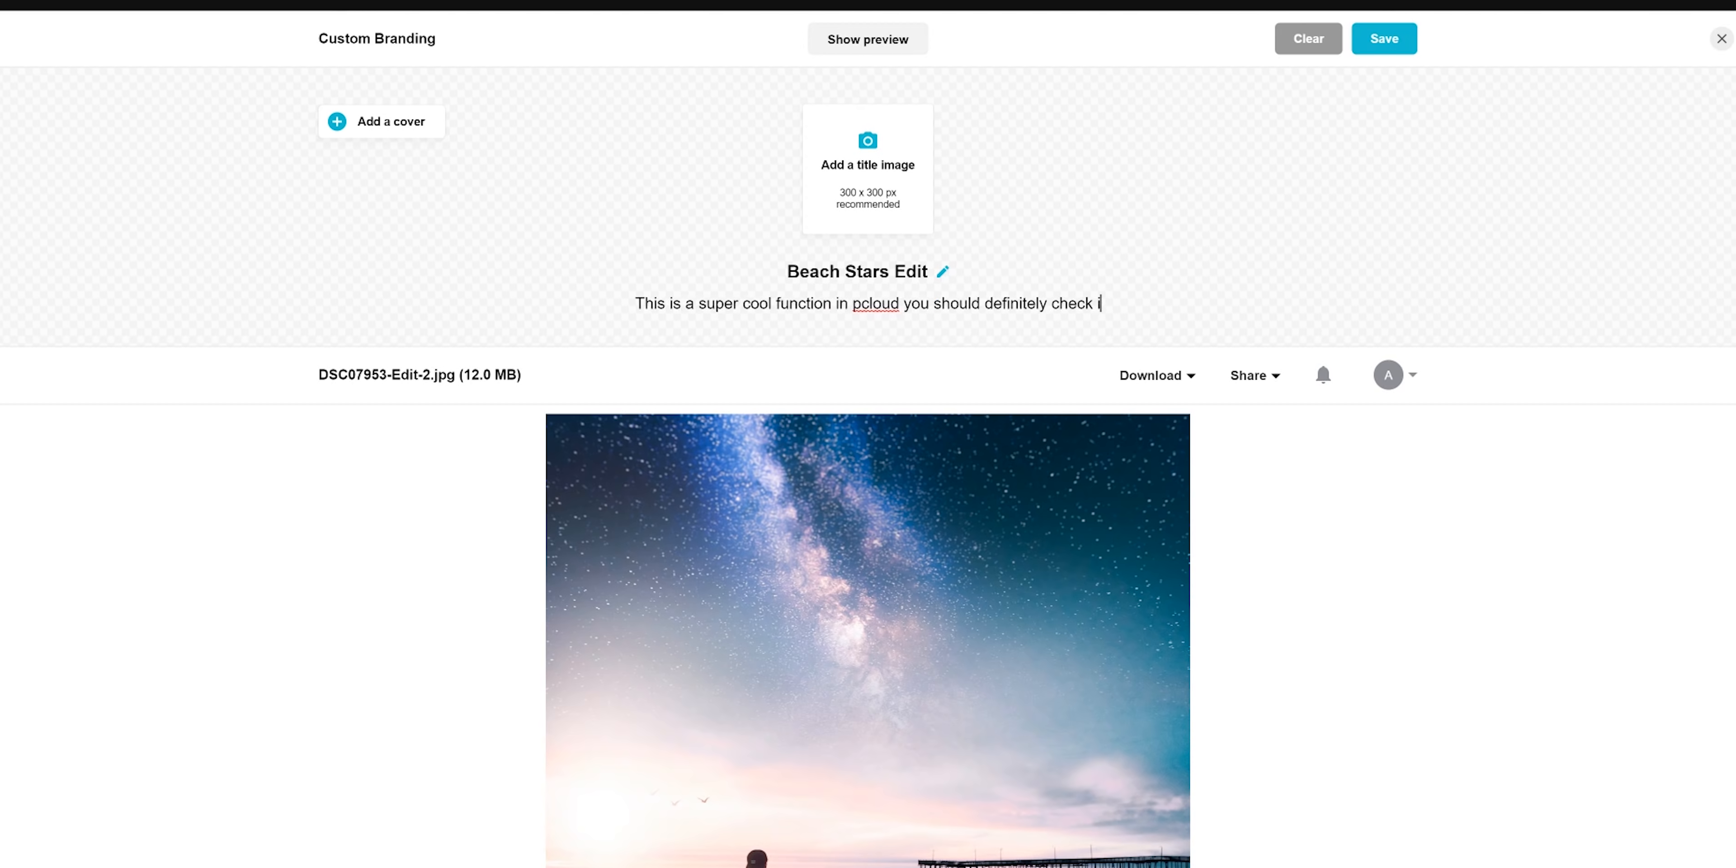
pyautogui.write('t out ')
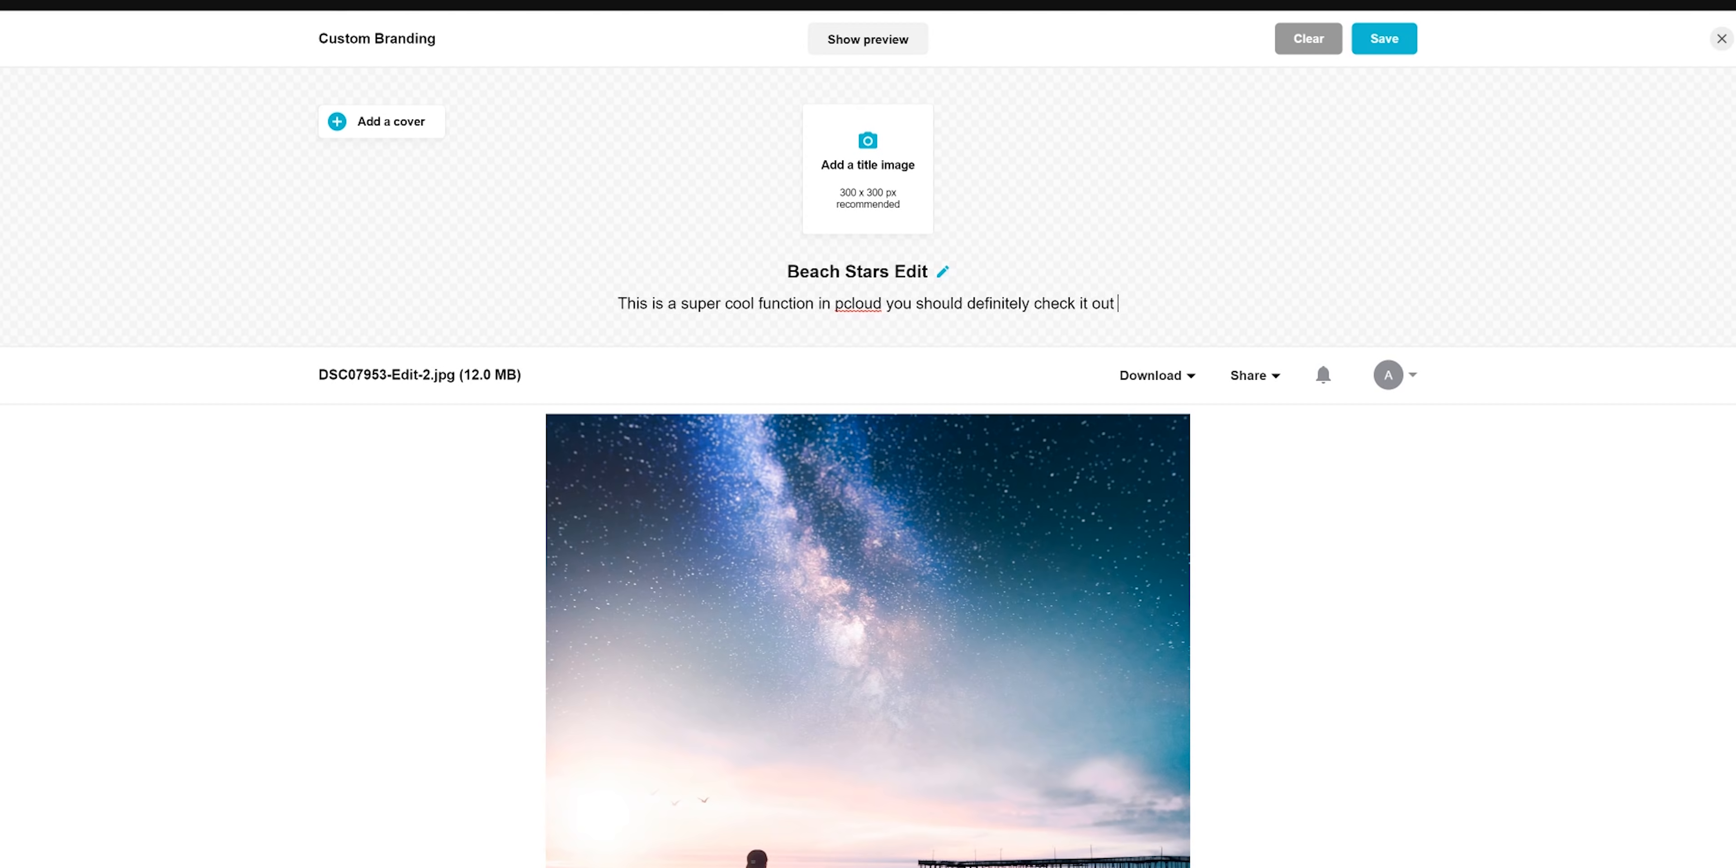
pyautogui.write(':')
pyautogui.write(')')
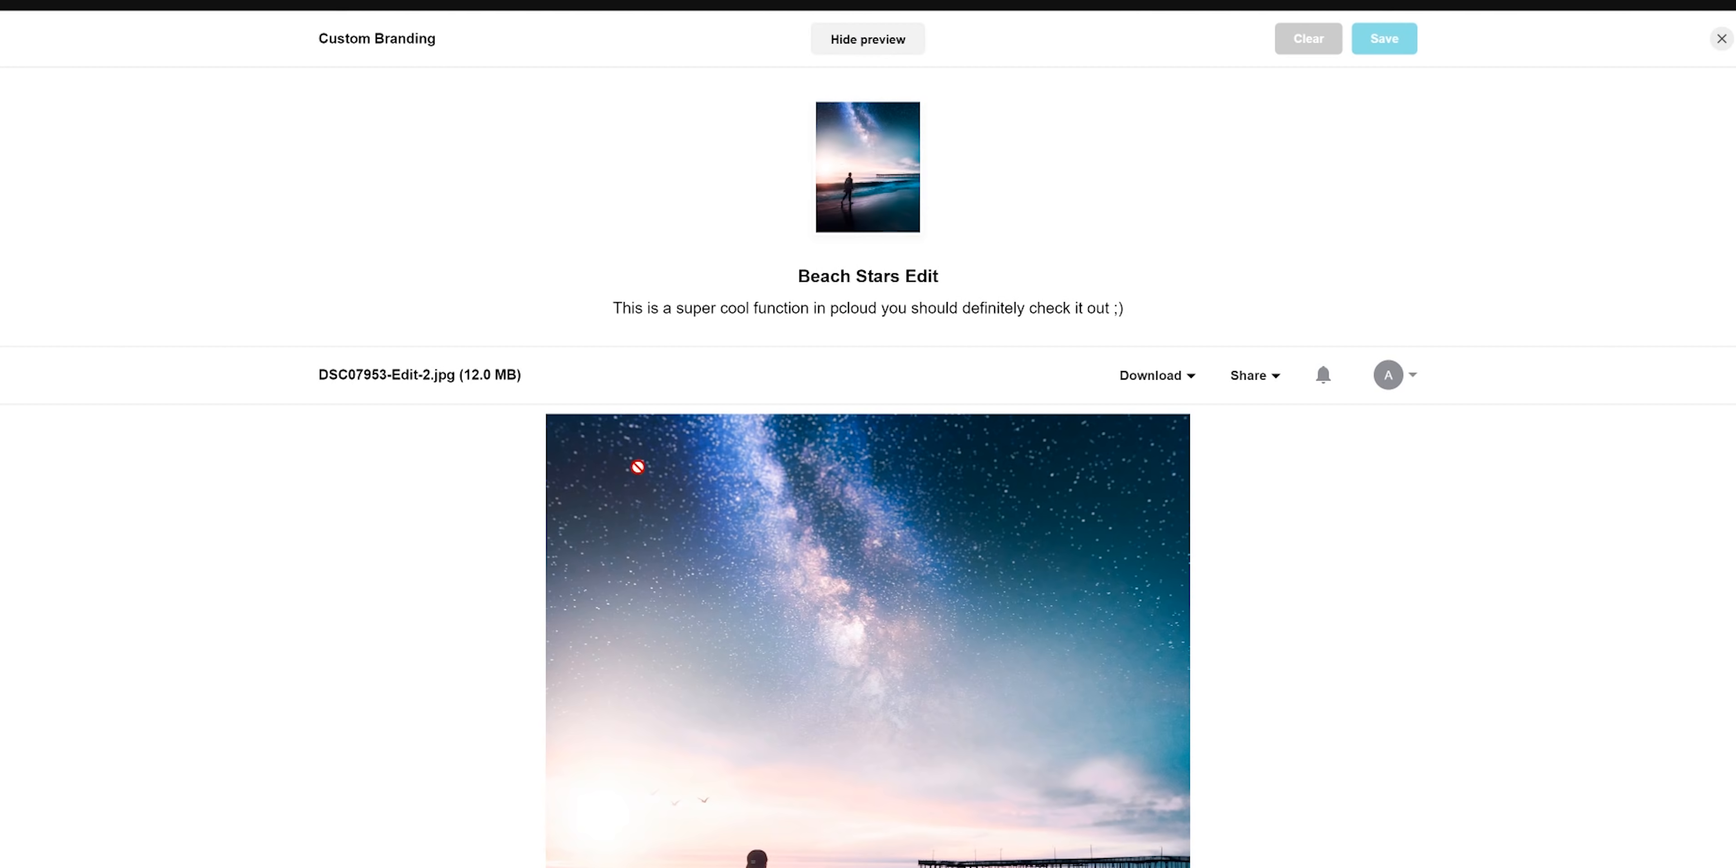
pyautogui.moveTo(635, 465); pyautogui.dragTo(469, 500)
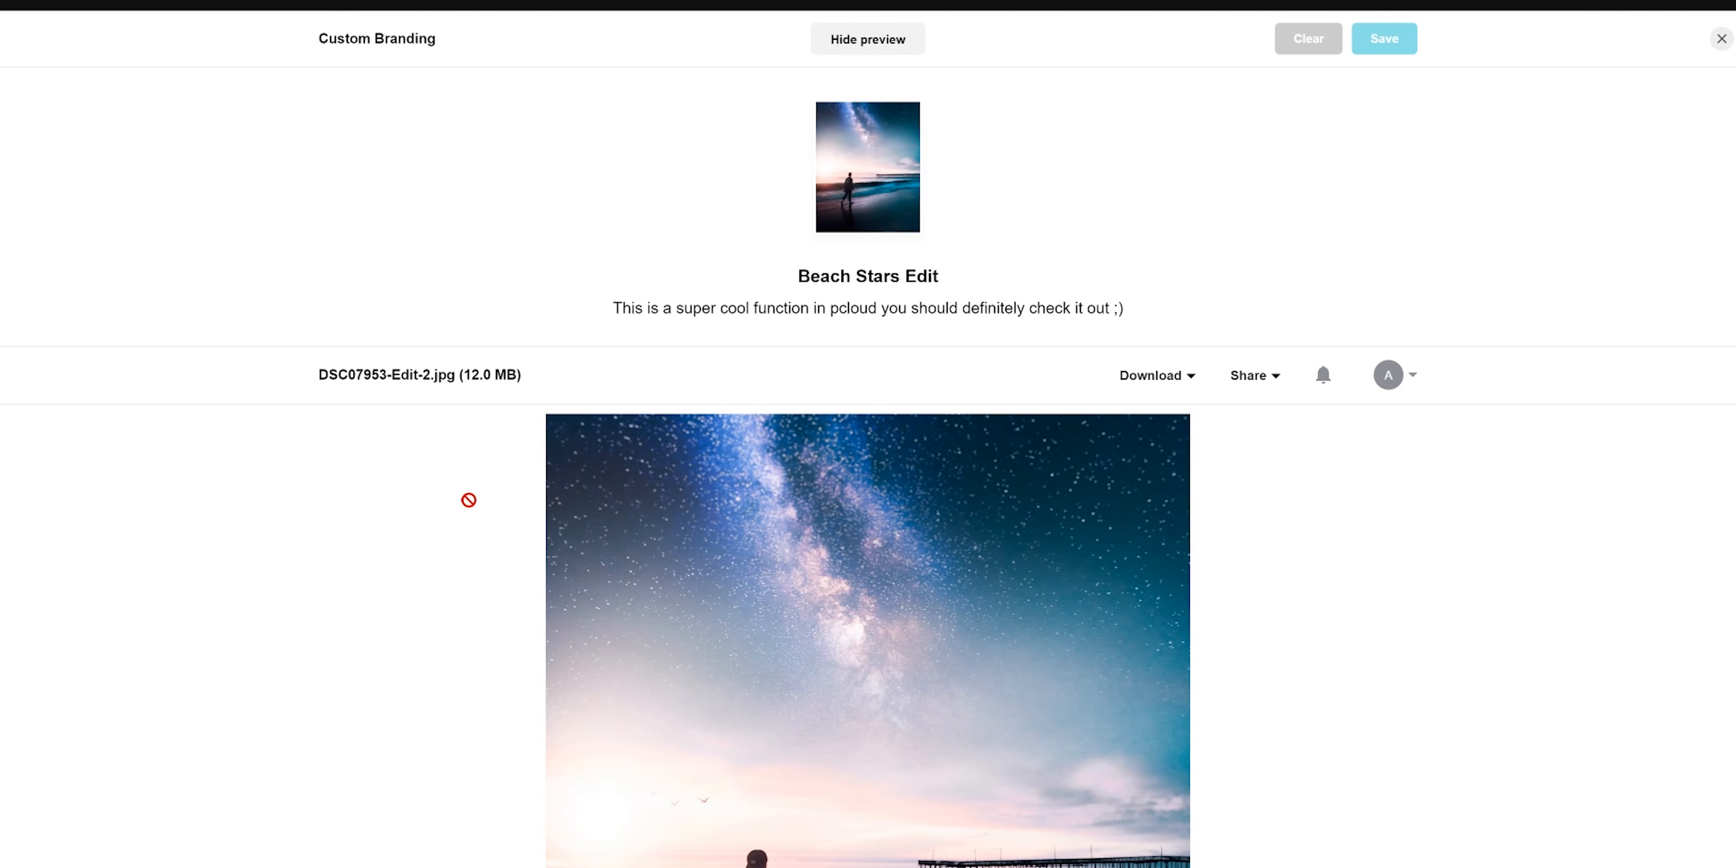